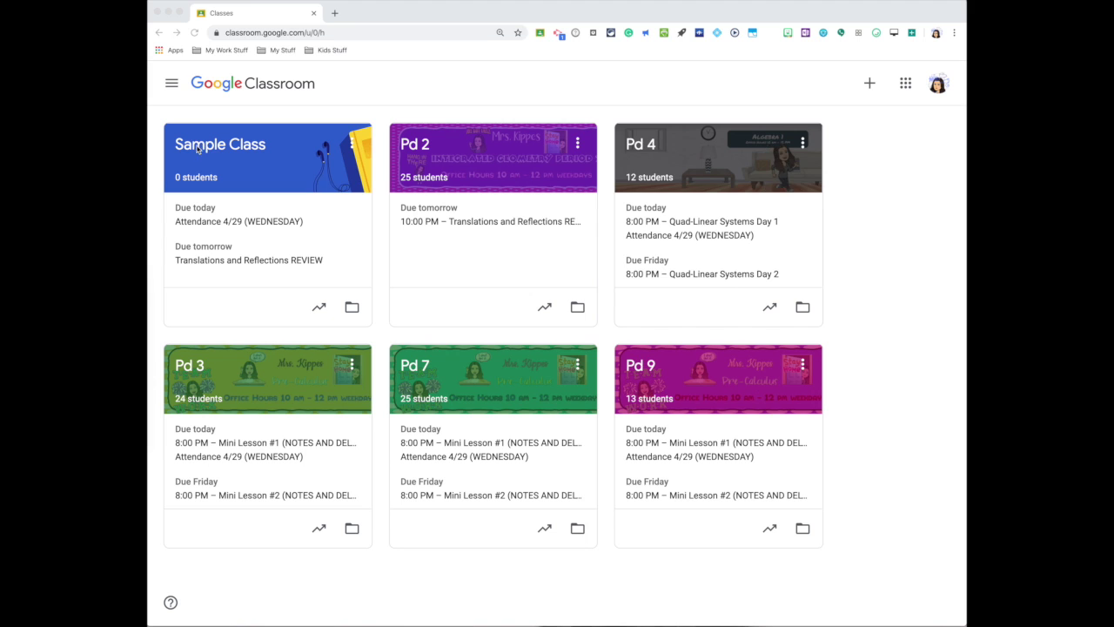
- Open the Sample Class and go to its classwork page
{"action": "left_click", "coordinate": [200, 150]}
{"action": "left_click", "coordinate": [200, 149]}
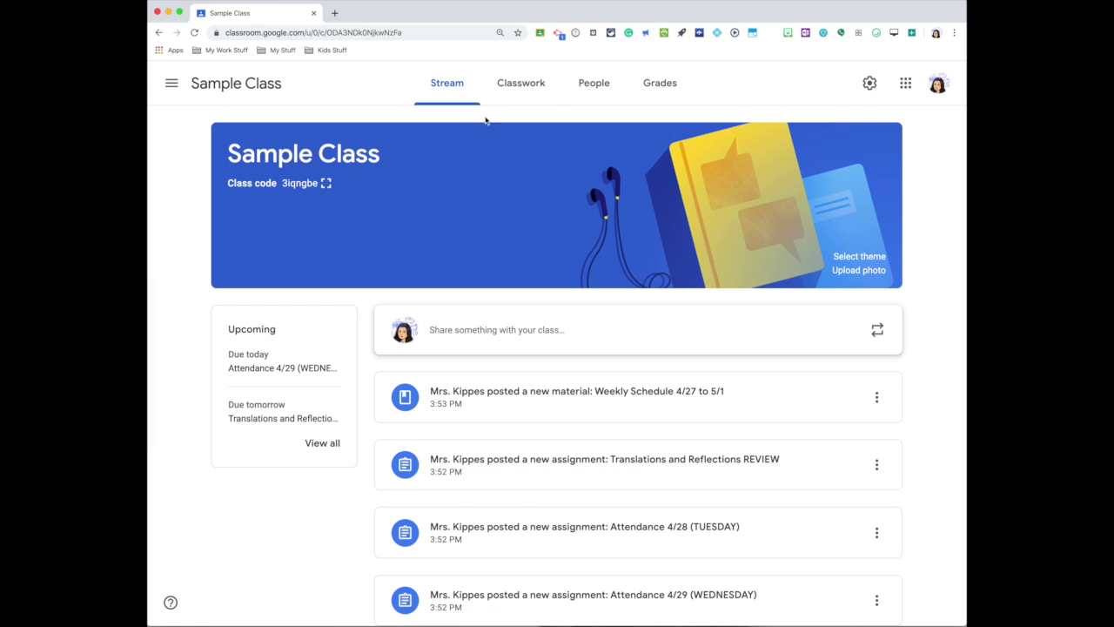
{"action": "left_click", "coordinate": [517, 87]}
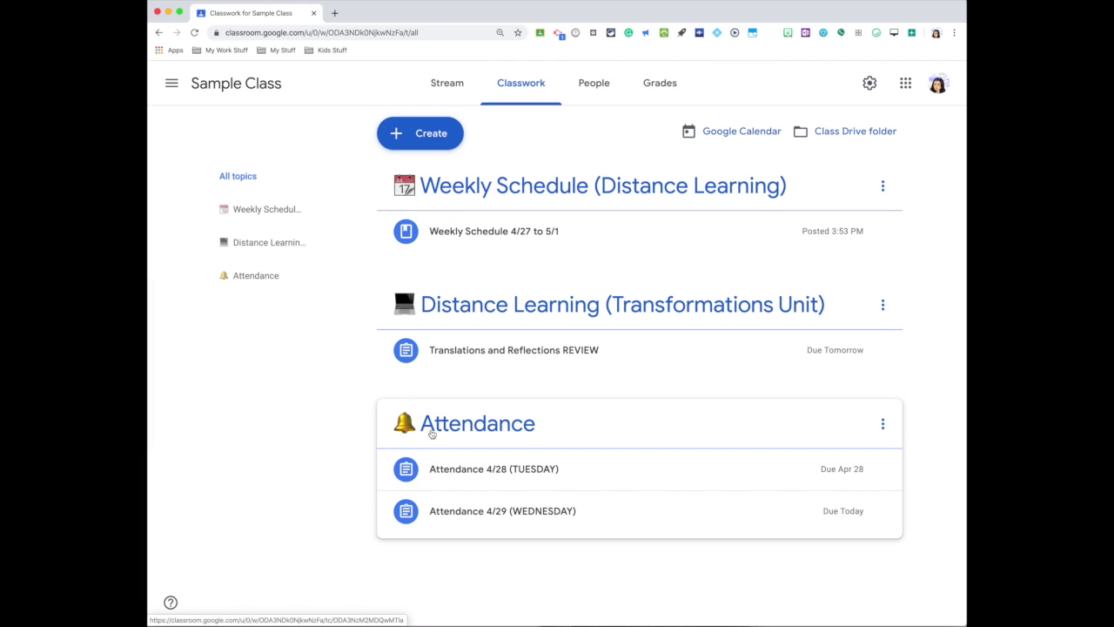
- Create a new assignment titled "Algebra Review #1"
{"action": "left_click", "coordinate": [426, 135]}
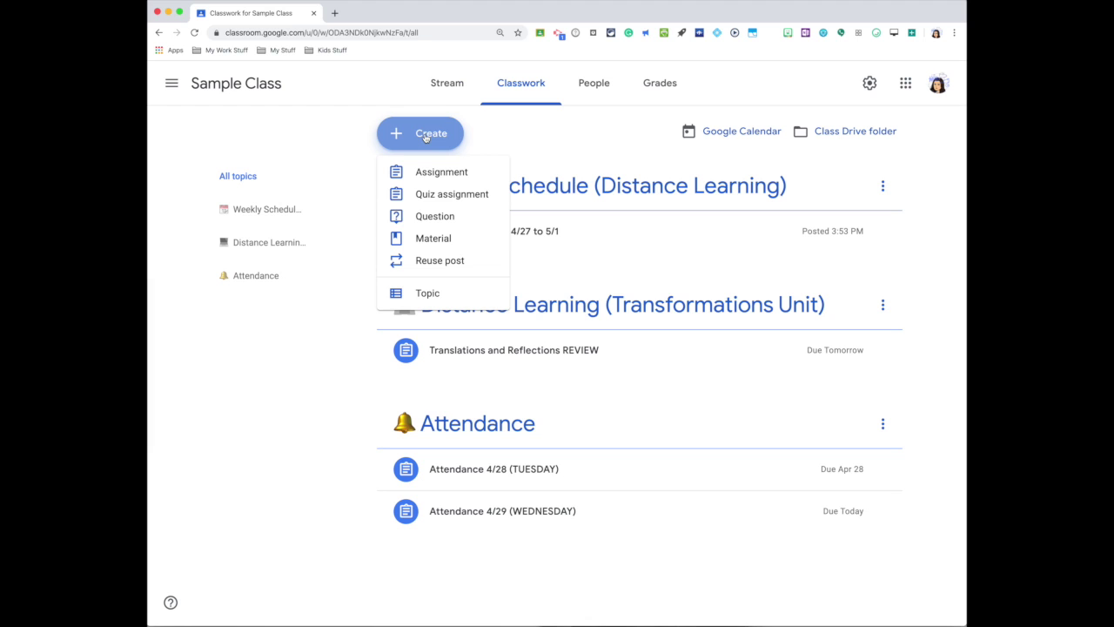
{"action": "left_click", "coordinate": [437, 174]}
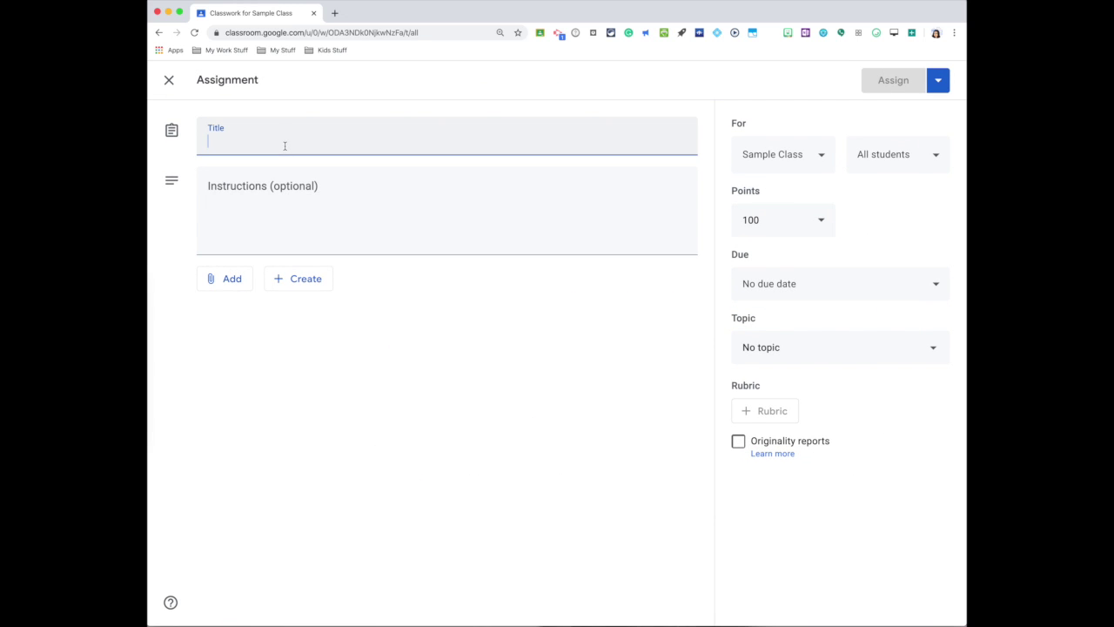
{"action": "type", "text": "Al"}
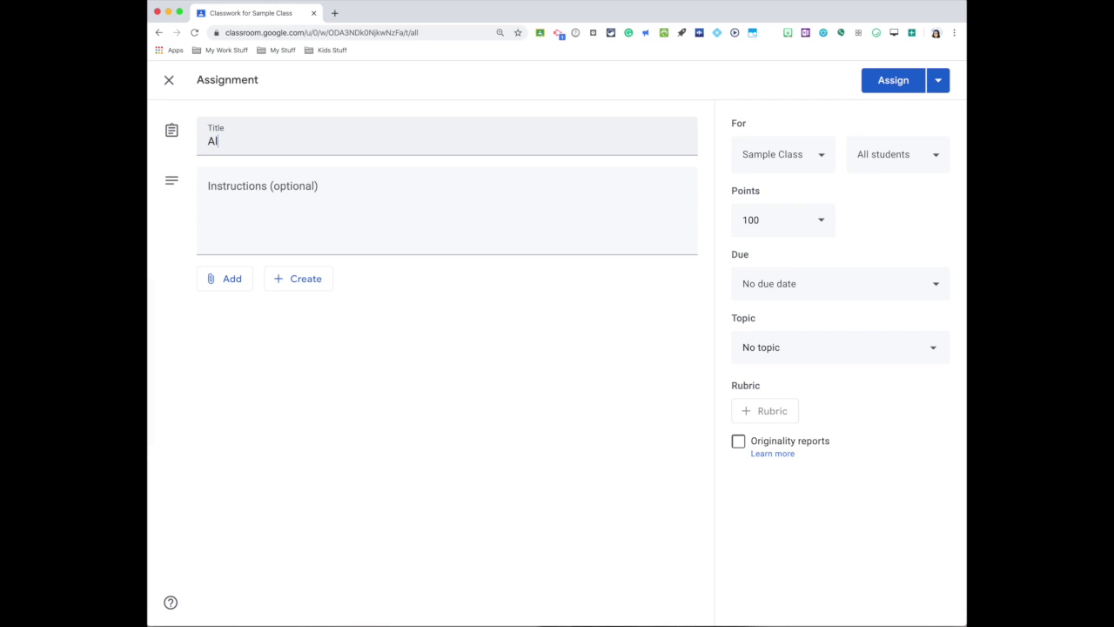
{"action": "type", "text": "gebra Review #1"}
- Enter the assignment instructions "Complete the packet and submit your notes onto google classroom."
{"action": "left_click", "coordinate": [257, 187]}
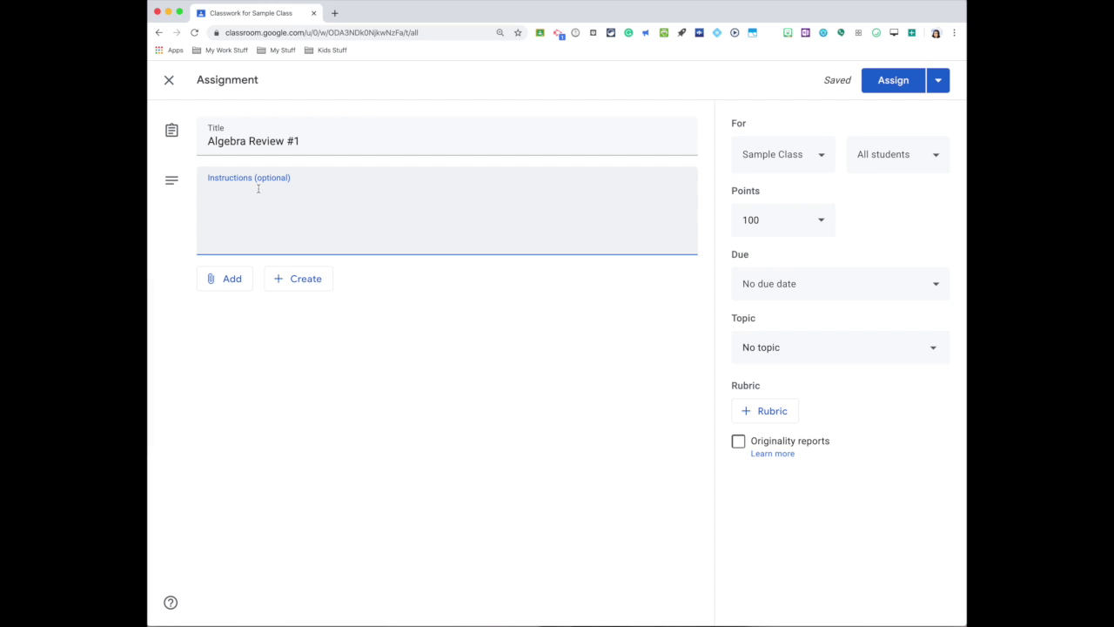
{"action": "type", "text": "Complete the packet"}
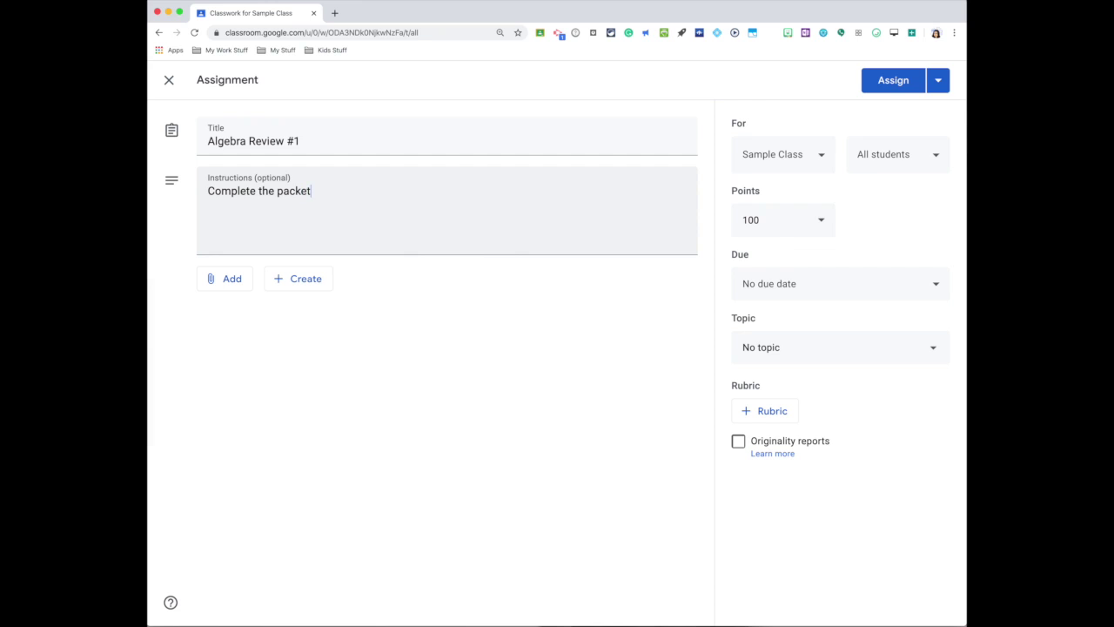
{"action": "key", "text": "BackSpace"}
{"action": "key", "text": "BackSpace"}
{"action": "type", "text": "nd submit your notes onto google"}
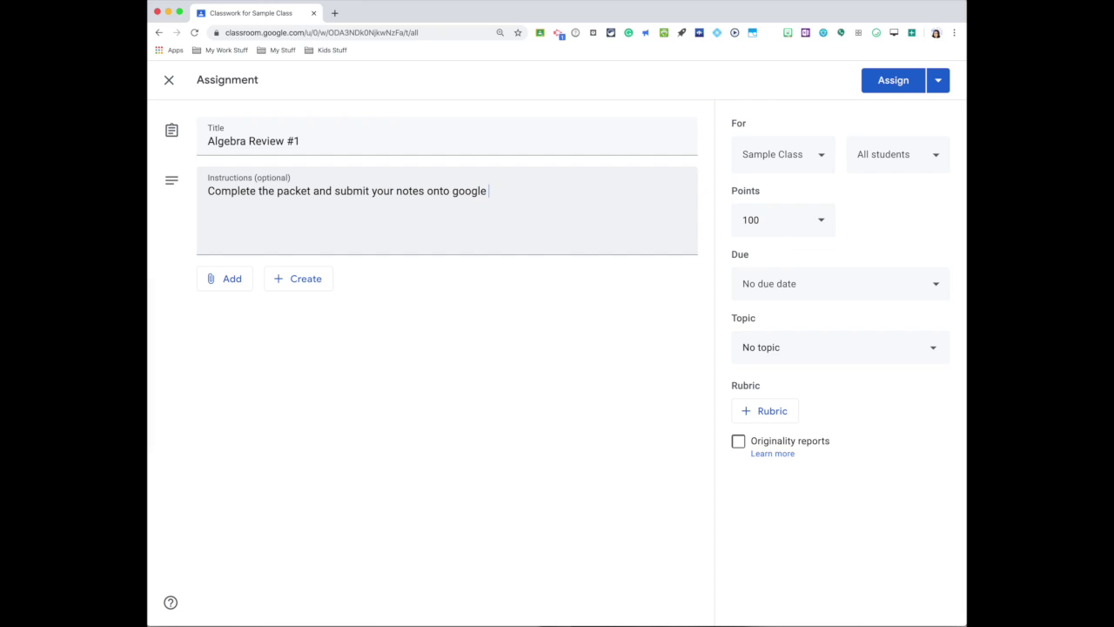
{"action": "type", "text": " classroom."}
- Attach the Google Slides file "Translation and Reflection RULES" from the recent Google Drive files to the assignment
{"action": "left_click", "coordinate": [217, 285]}
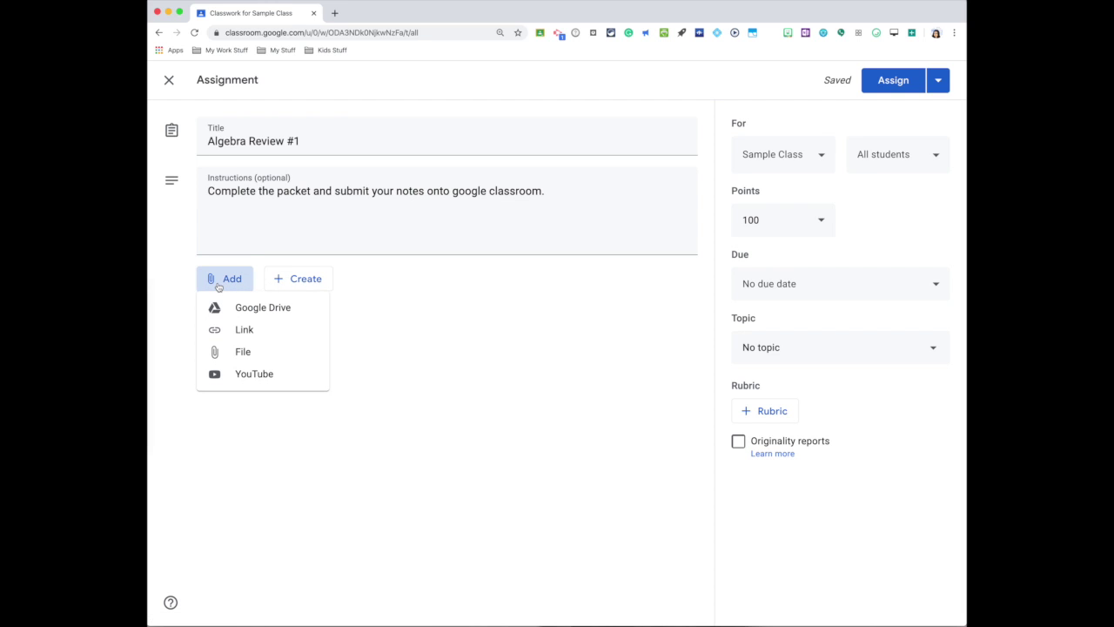
{"action": "left_click", "coordinate": [268, 308]}
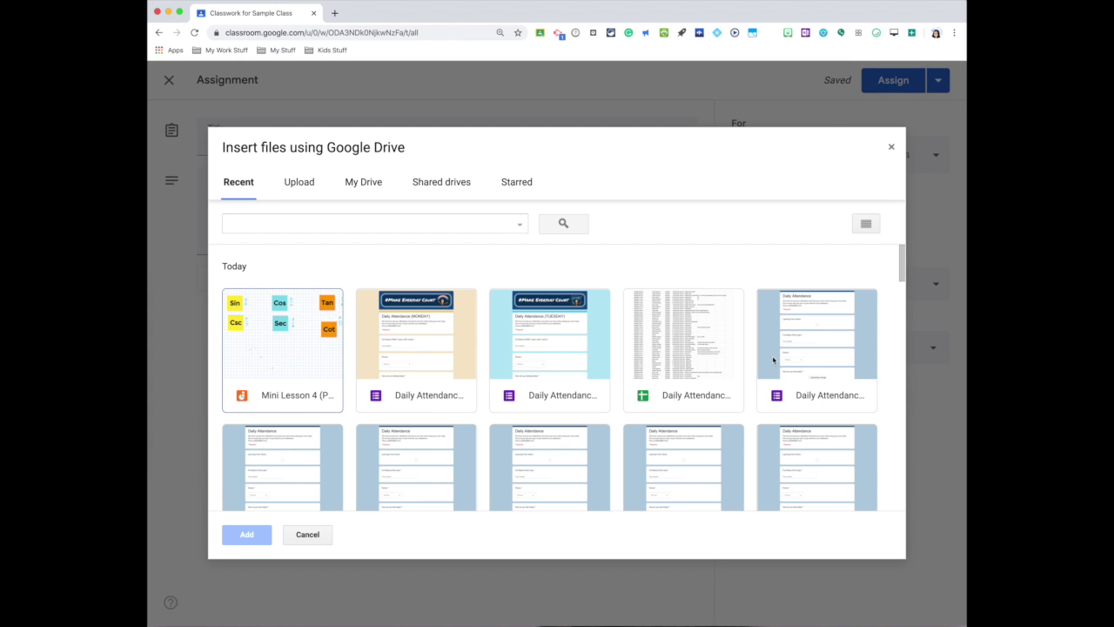
{"action": "scroll", "coordinate": [598, 418], "scroll_direction": "down", "scroll_amount": 5}
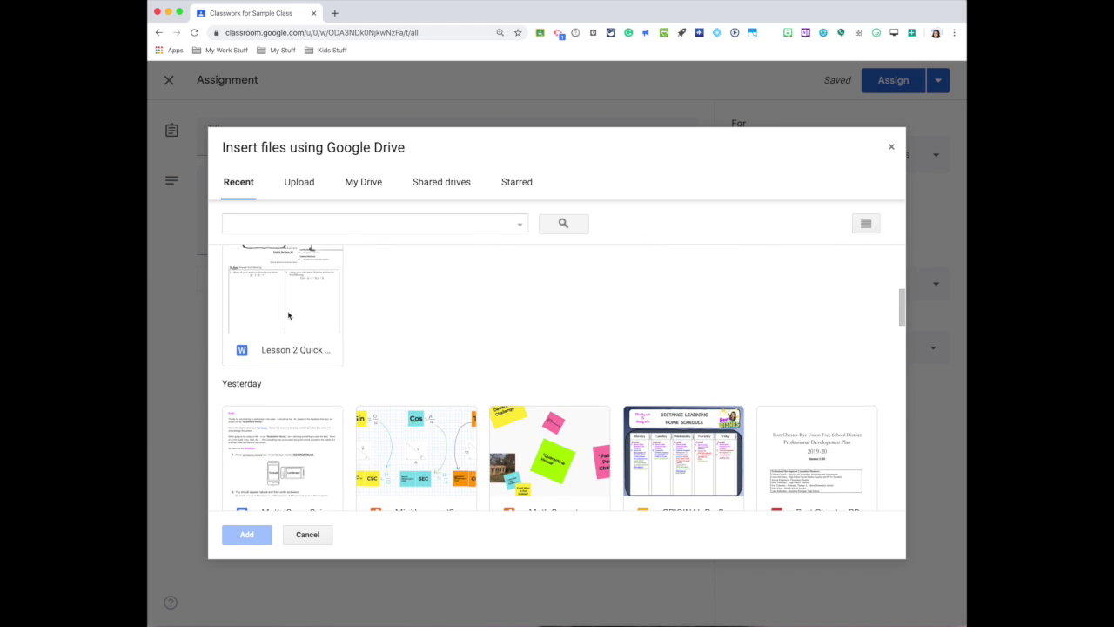
{"action": "scroll", "coordinate": [288, 315], "scroll_direction": "up", "scroll_amount": 1}
{"action": "scroll", "coordinate": [293, 320], "scroll_direction": "down", "scroll_amount": 3}
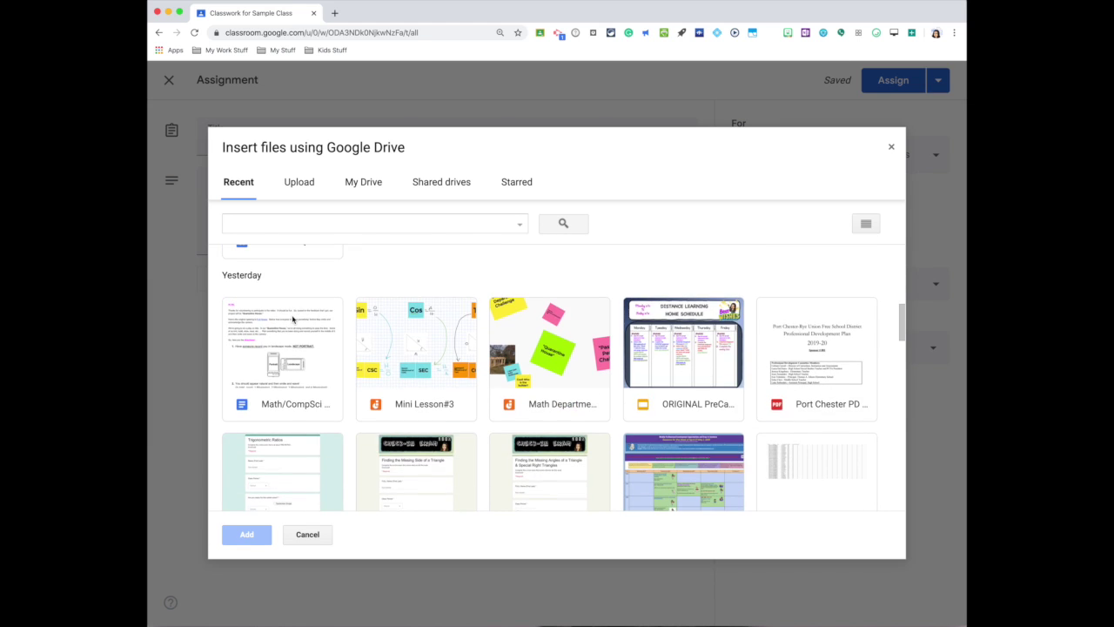
{"action": "scroll", "coordinate": [293, 320], "scroll_direction": "down", "scroll_amount": 3}
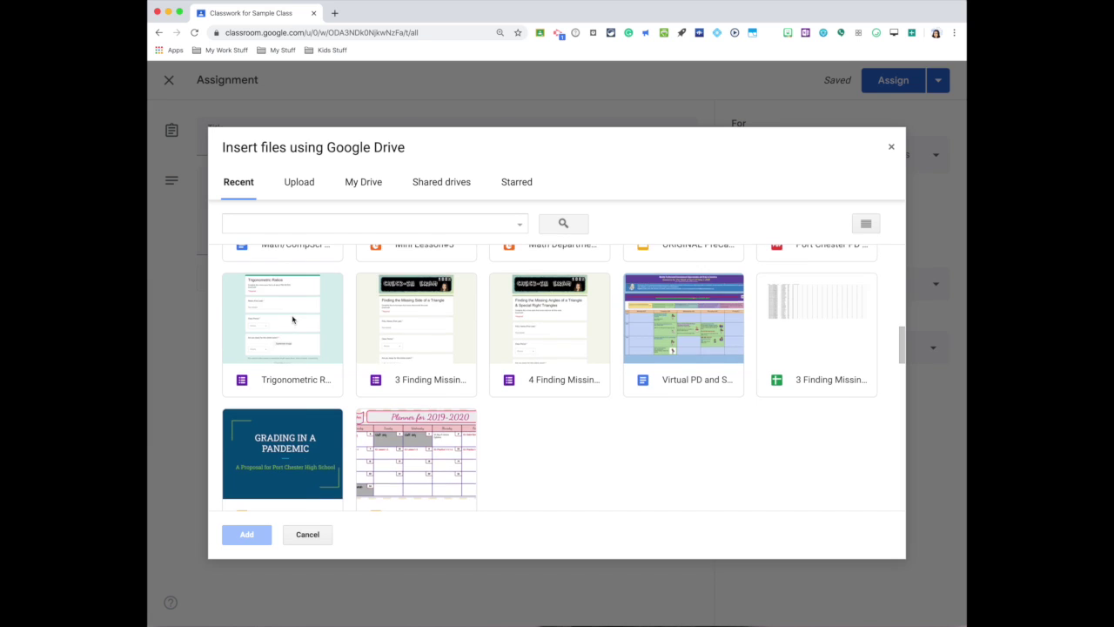
{"action": "scroll", "coordinate": [292, 319], "scroll_direction": "down", "scroll_amount": 5}
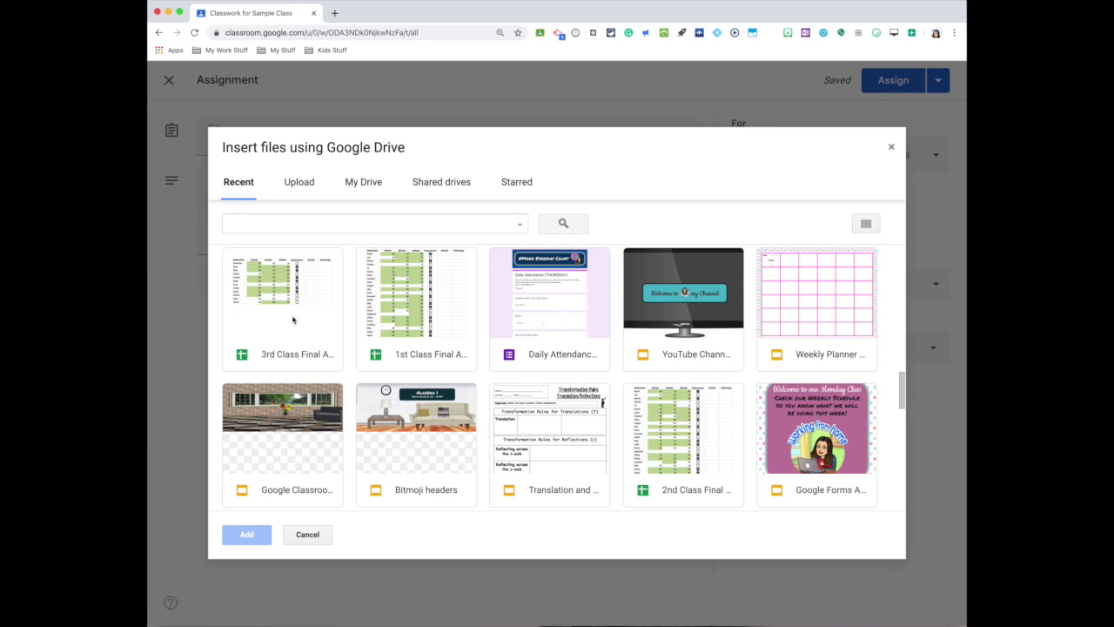
{"action": "scroll", "coordinate": [292, 319], "scroll_direction": "down", "scroll_amount": 3}
{"action": "left_click", "coordinate": [537, 305]}
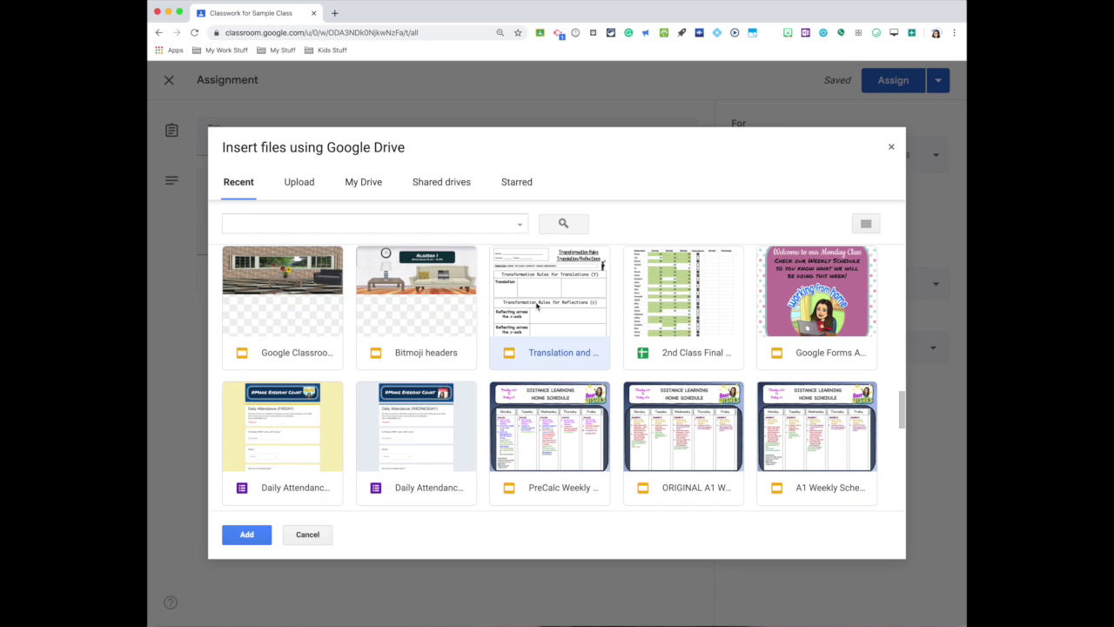
{"action": "left_click", "coordinate": [249, 538]}
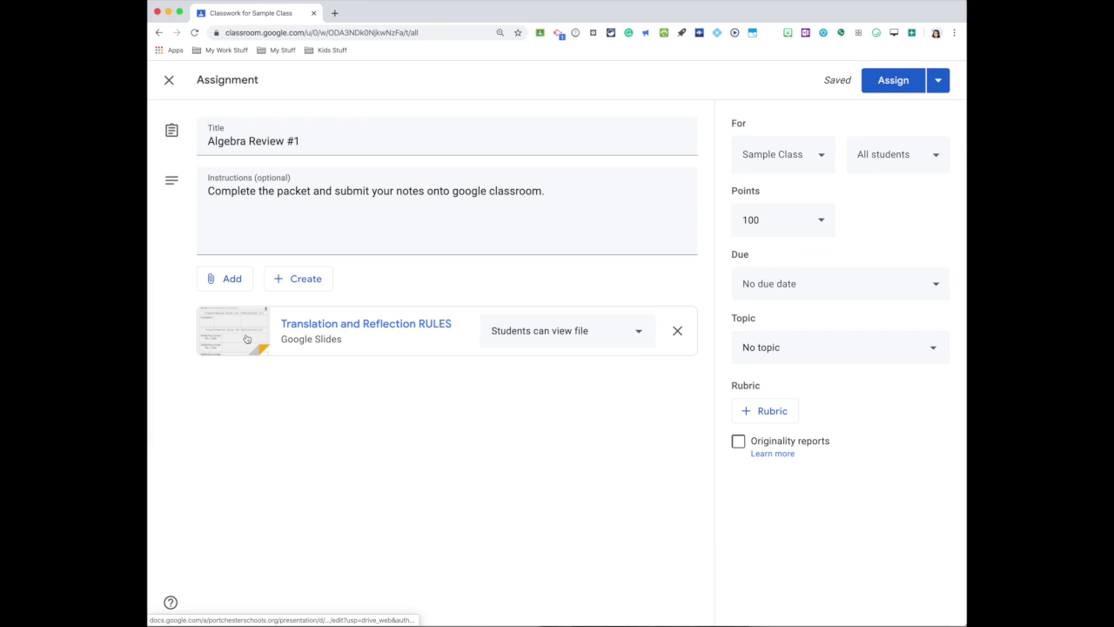
- Set the attached slides to make a copy for each student, and open the file to preview the worksheet
{"action": "left_click", "coordinate": [638, 331]}
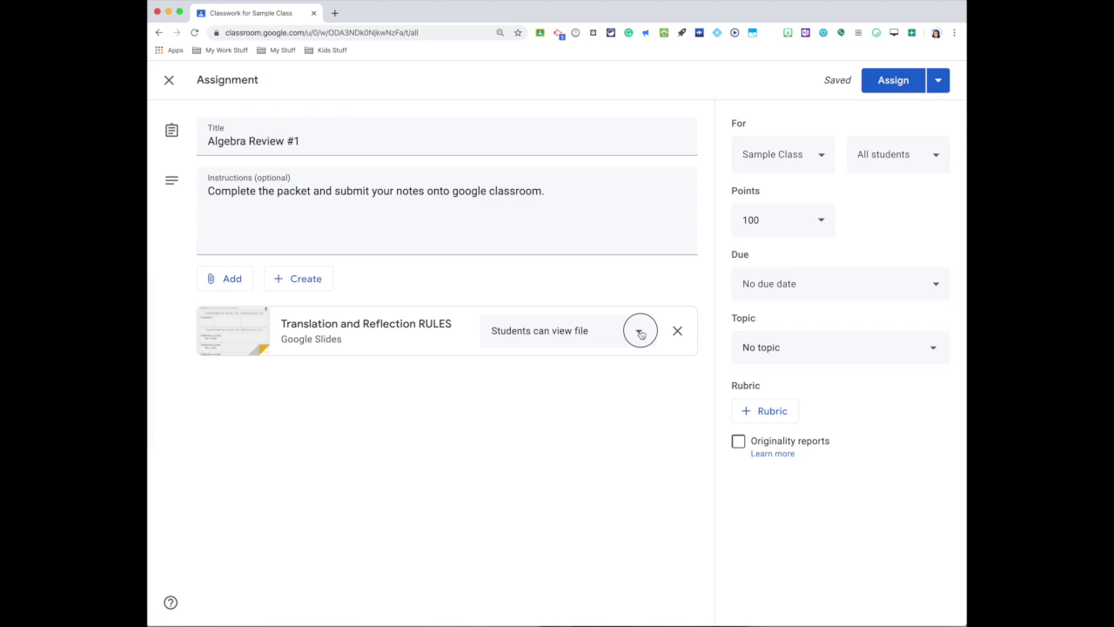
{"action": "left_click", "coordinate": [565, 409]}
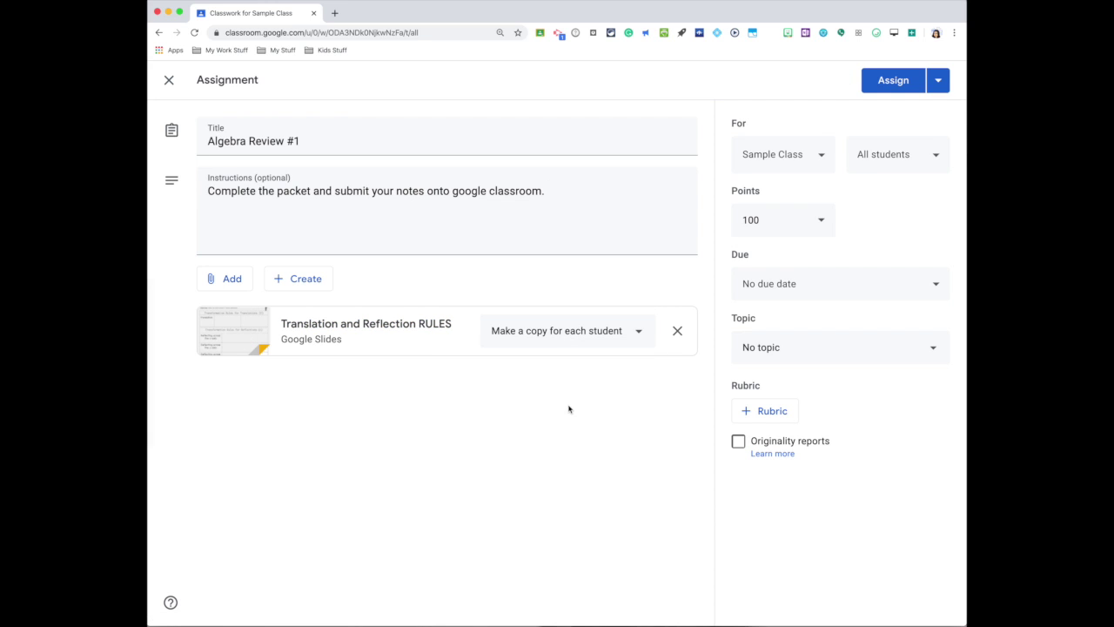
{"action": "left_click", "coordinate": [356, 331]}
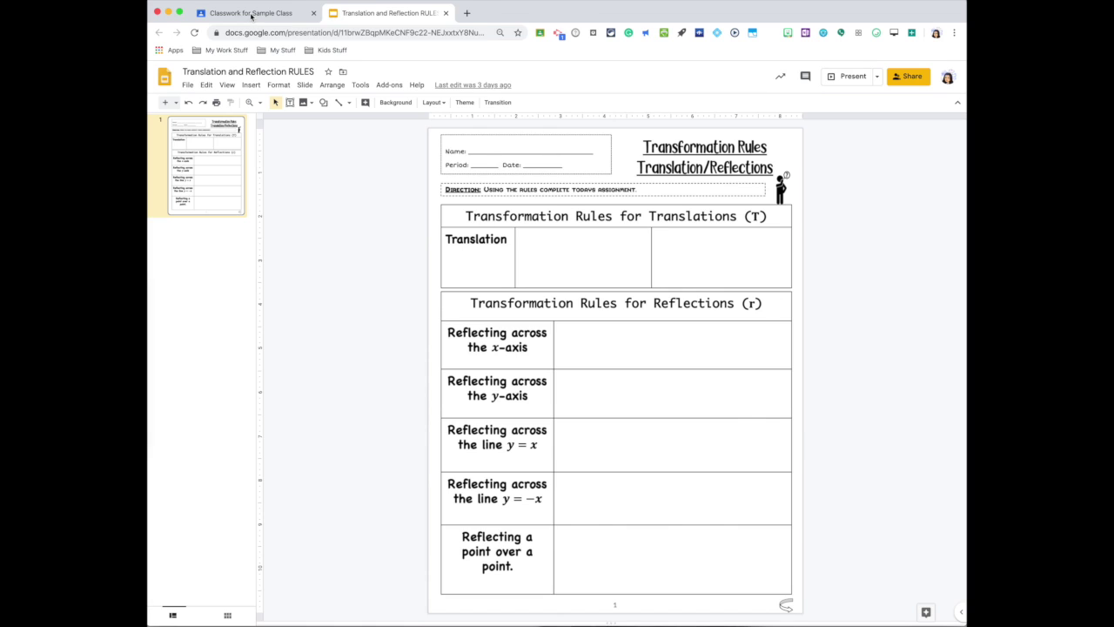
{"action": "left_click", "coordinate": [251, 16]}
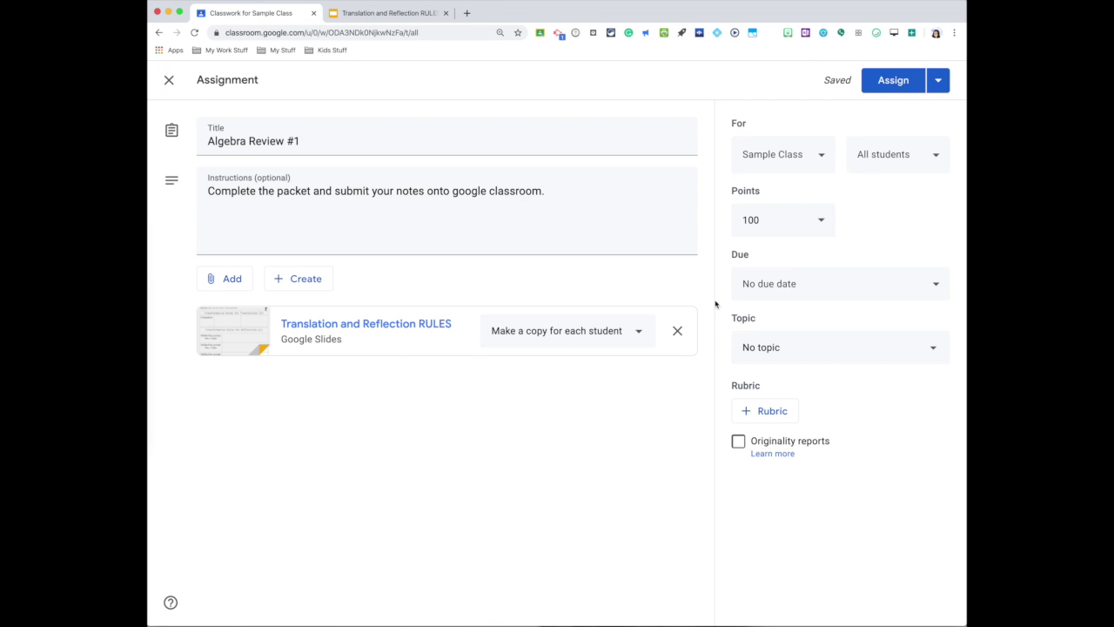
- Set the assignment's points to 10 and its due date to Apr 30, 2020
{"action": "left_click_drag", "start_coordinate": [806, 220], "coordinate": [728, 222]}
{"action": "type", "text": "10"}
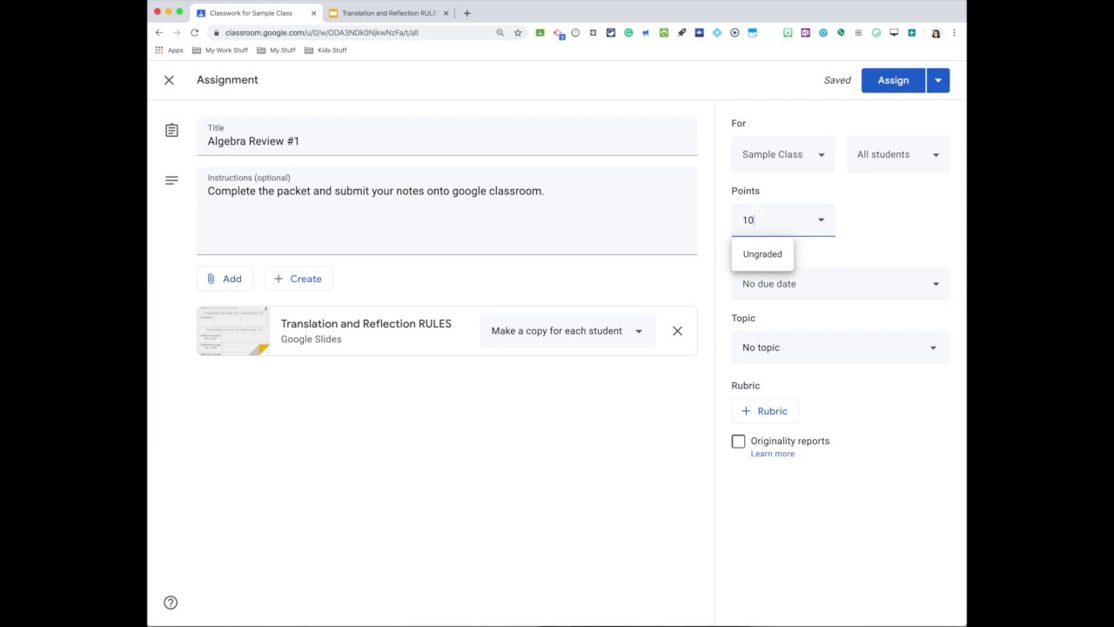
{"action": "left_click", "coordinate": [880, 252]}
{"action": "left_click", "coordinate": [875, 288]}
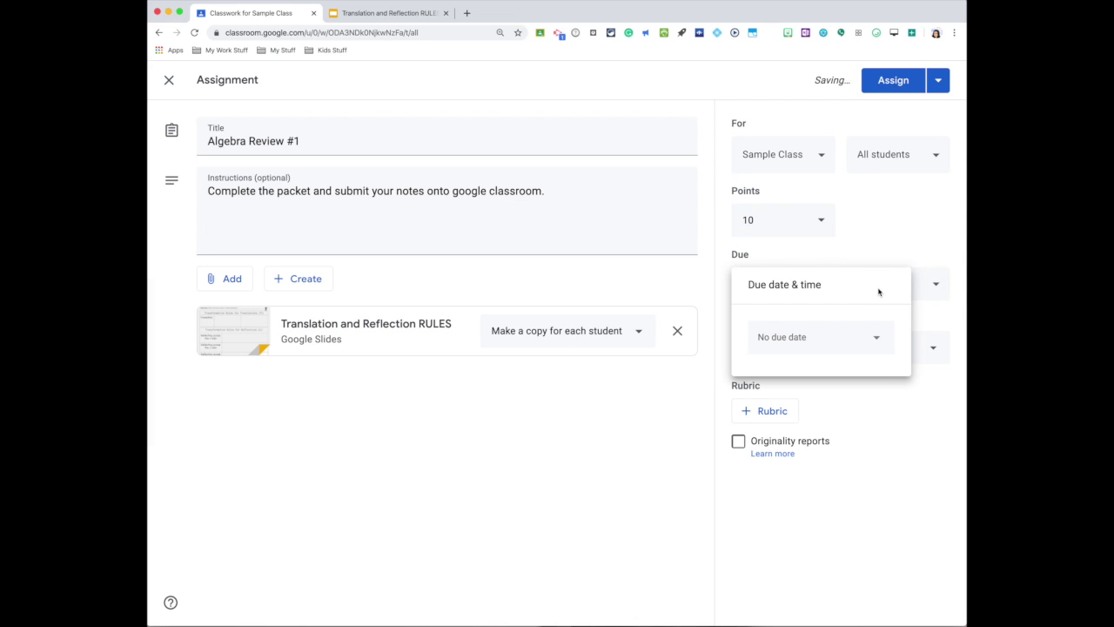
{"action": "left_click", "coordinate": [846, 346]}
{"action": "left_click", "coordinate": [849, 493]}
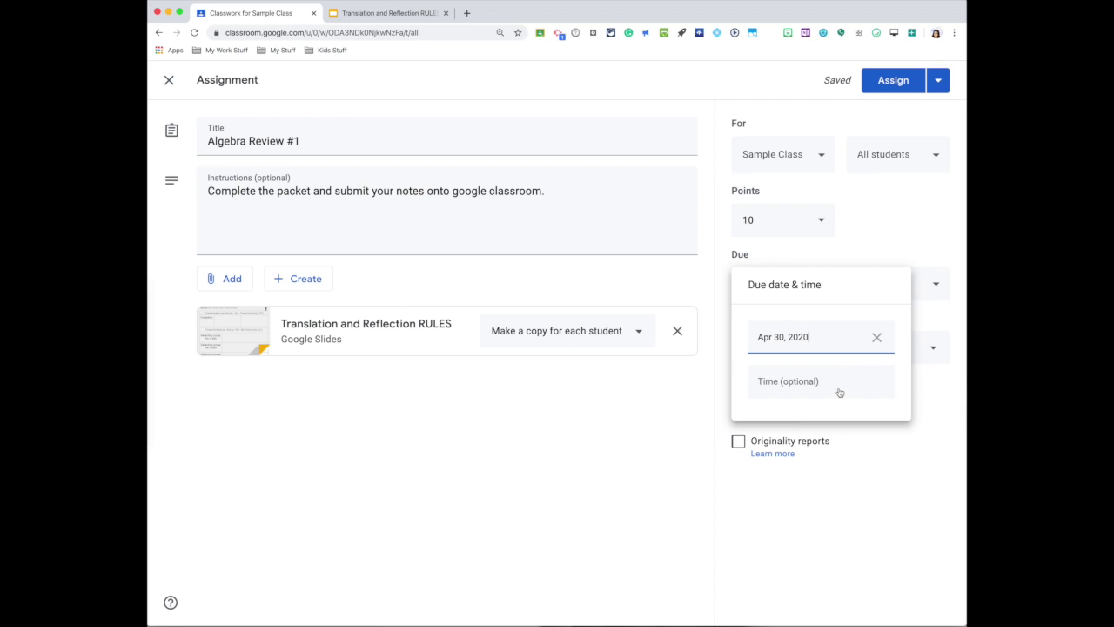
{"action": "left_click", "coordinate": [938, 311]}
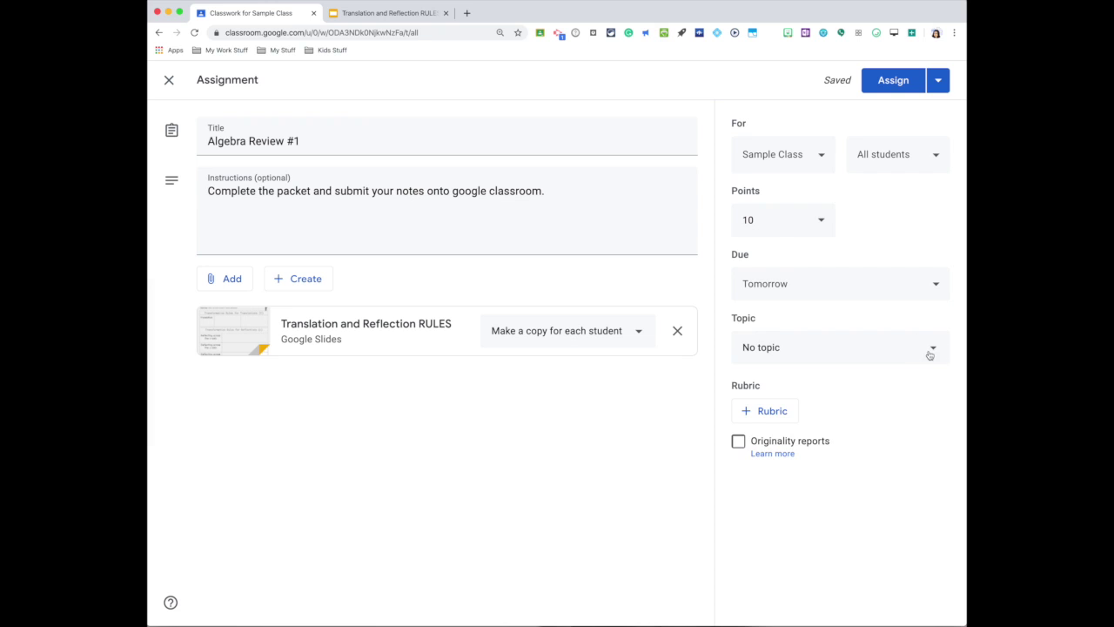
- File the assignment under the Distance Learning (Transformations Unit) topic and assign it to the class
{"action": "left_click", "coordinate": [930, 355]}
{"action": "left_click", "coordinate": [822, 426]}
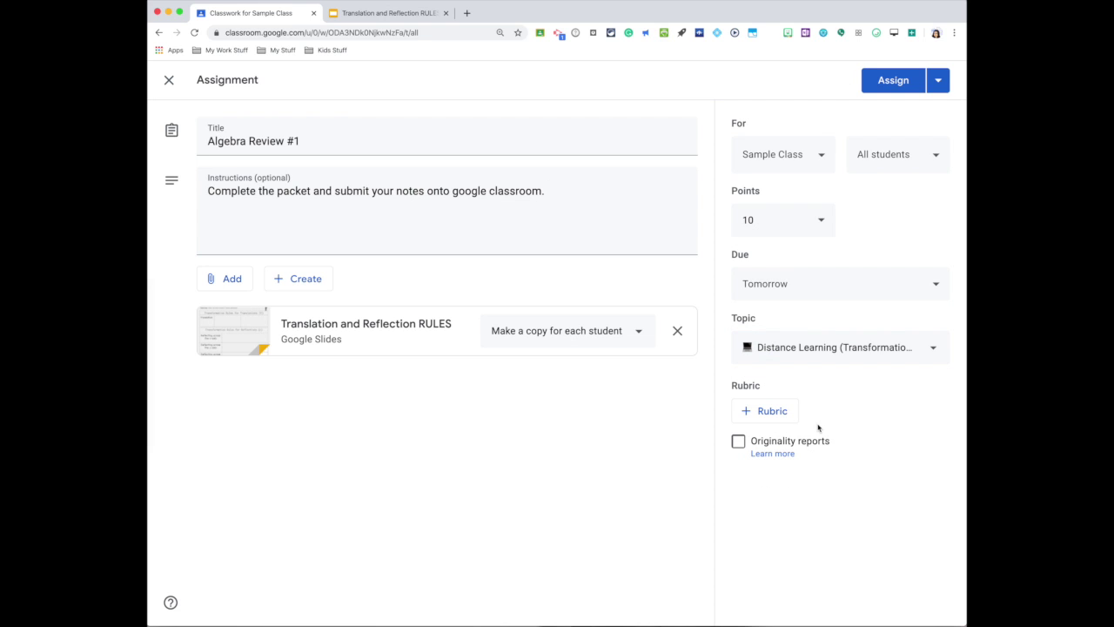
{"action": "left_click", "coordinate": [897, 88]}
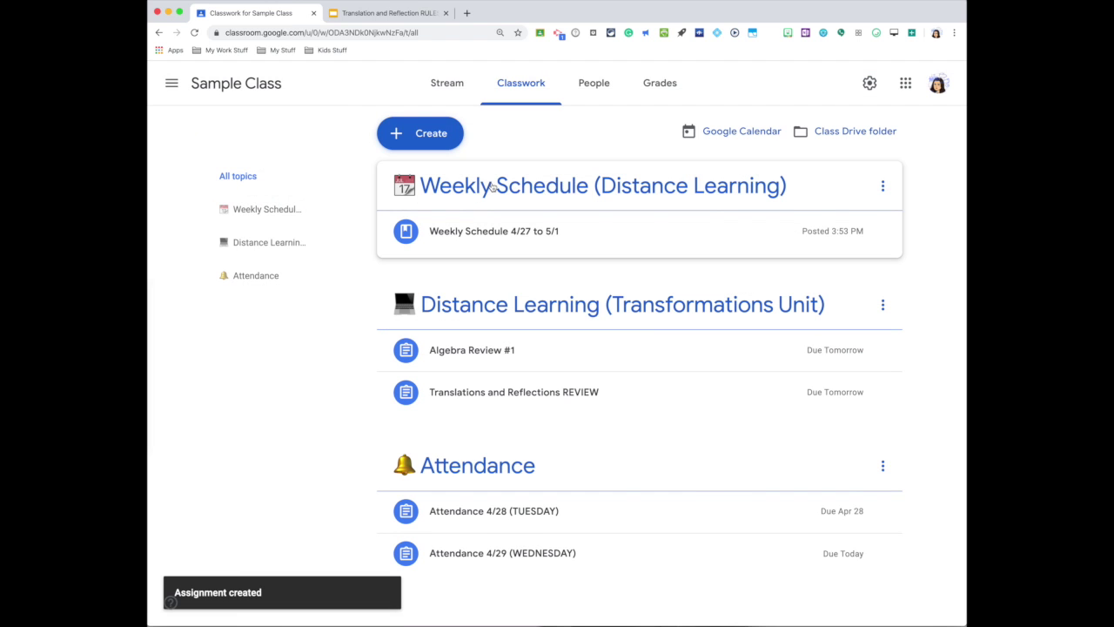
- Check the class stream for the Algebra Review #1 post and return to the classwork page
{"action": "left_click", "coordinate": [447, 87]}
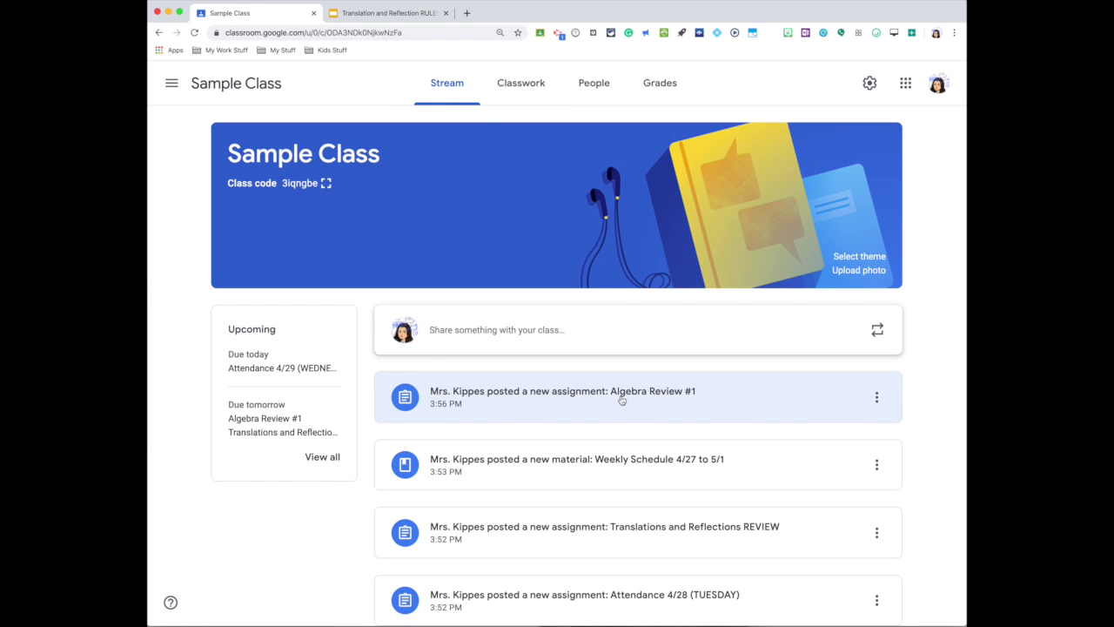
{"action": "left_click", "coordinate": [505, 91]}
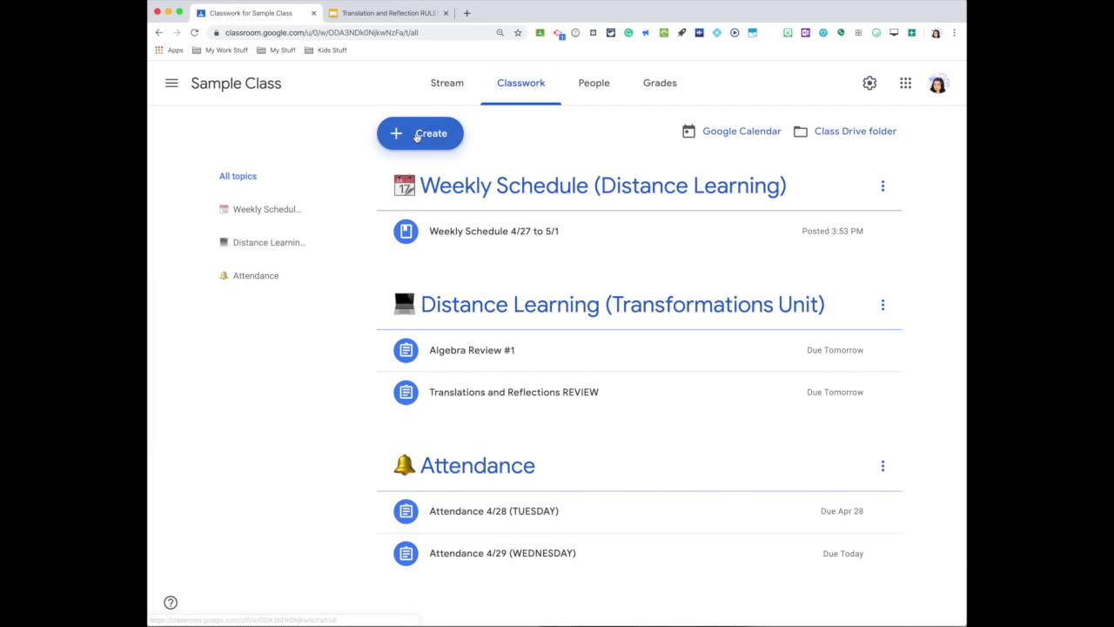
- Create another assignment titled "Review #2"
{"action": "left_click", "coordinate": [419, 137]}
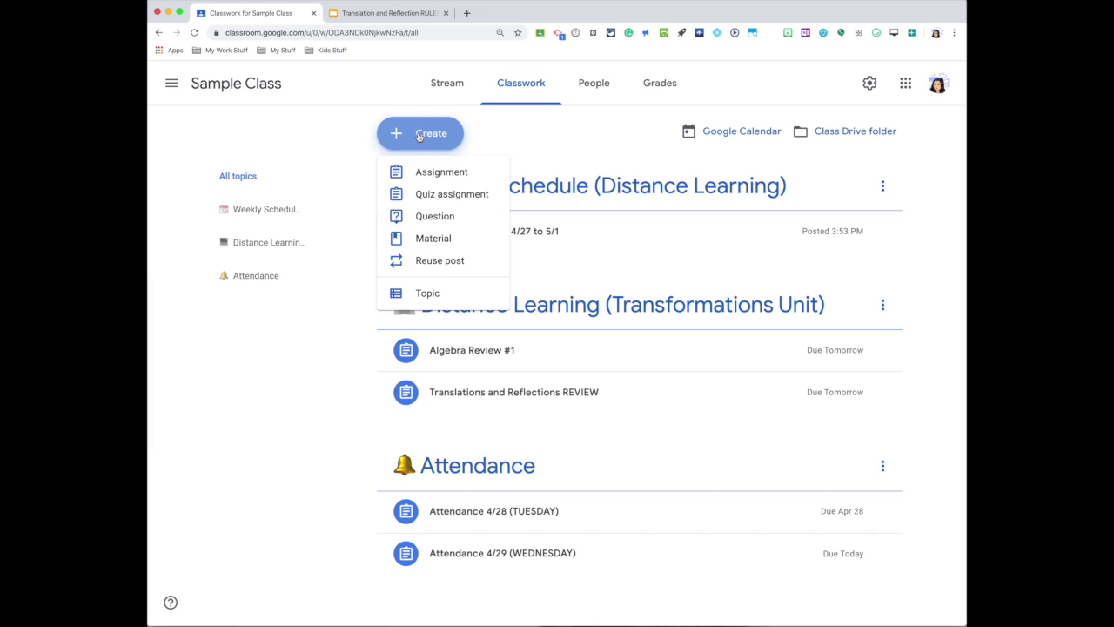
{"action": "left_click", "coordinate": [423, 174]}
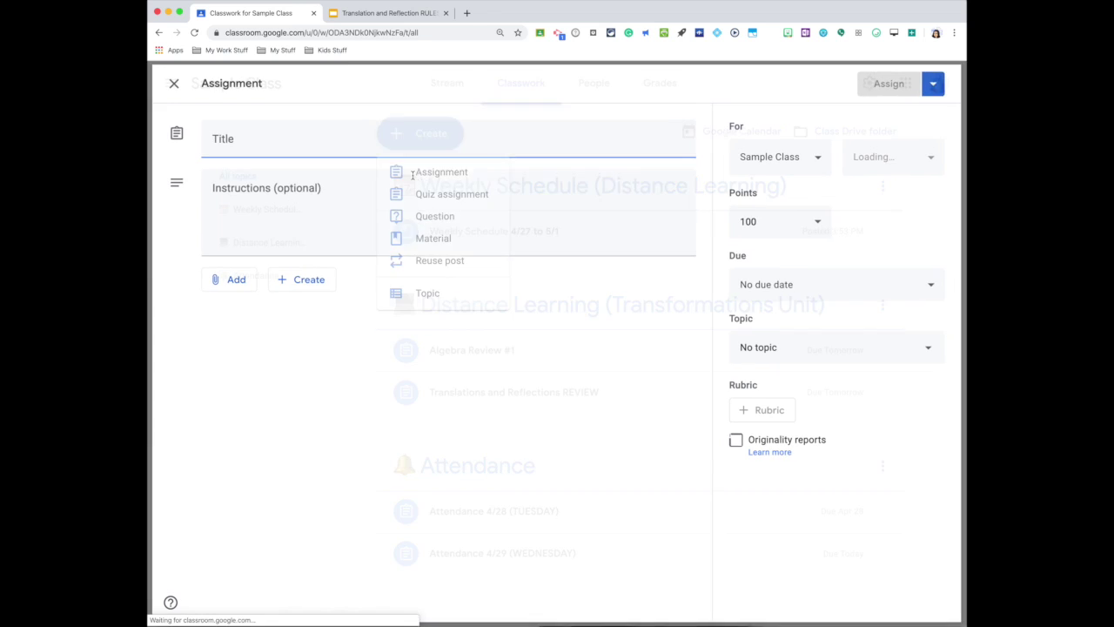
{"action": "left_click", "coordinate": [357, 143]}
{"action": "type", "text": "RE"}
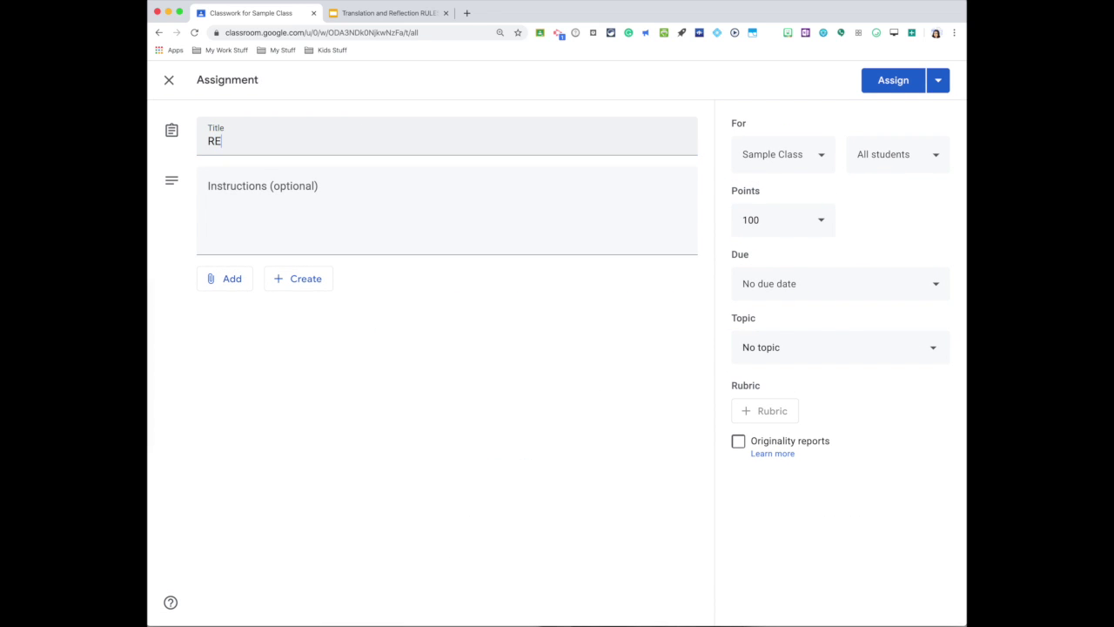
{"action": "key", "text": "BackSpace"}
{"action": "type", "text": "Review #2"}
- Enter "Complete the packet." as the instructions for the Review #2 assignment
{"action": "left_click", "coordinate": [346, 191]}
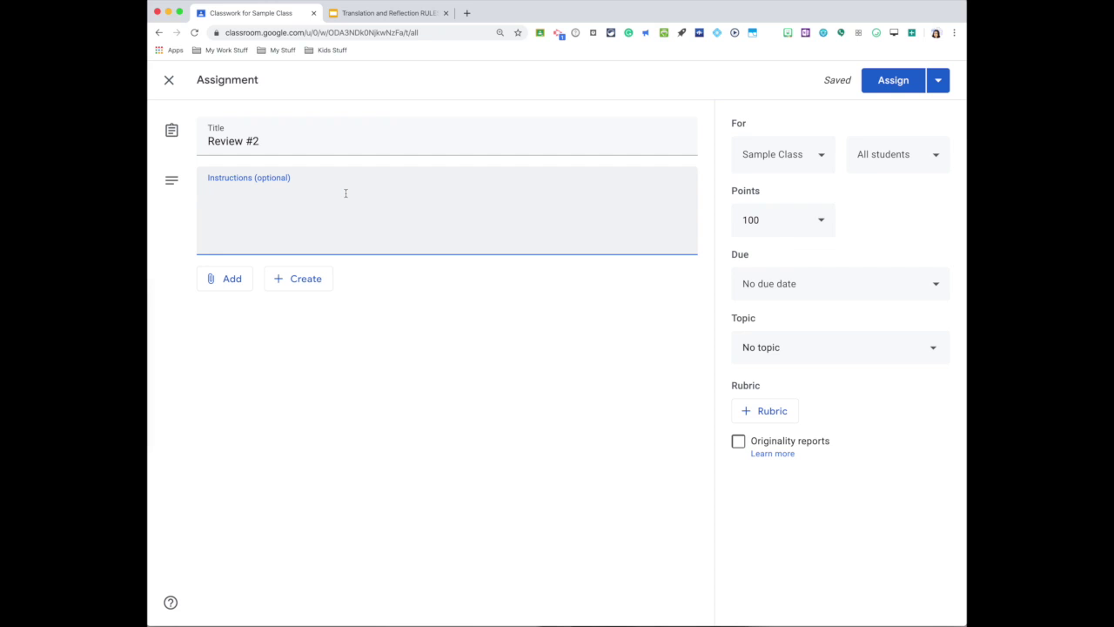
{"action": "type", "text": "Complete ht"}
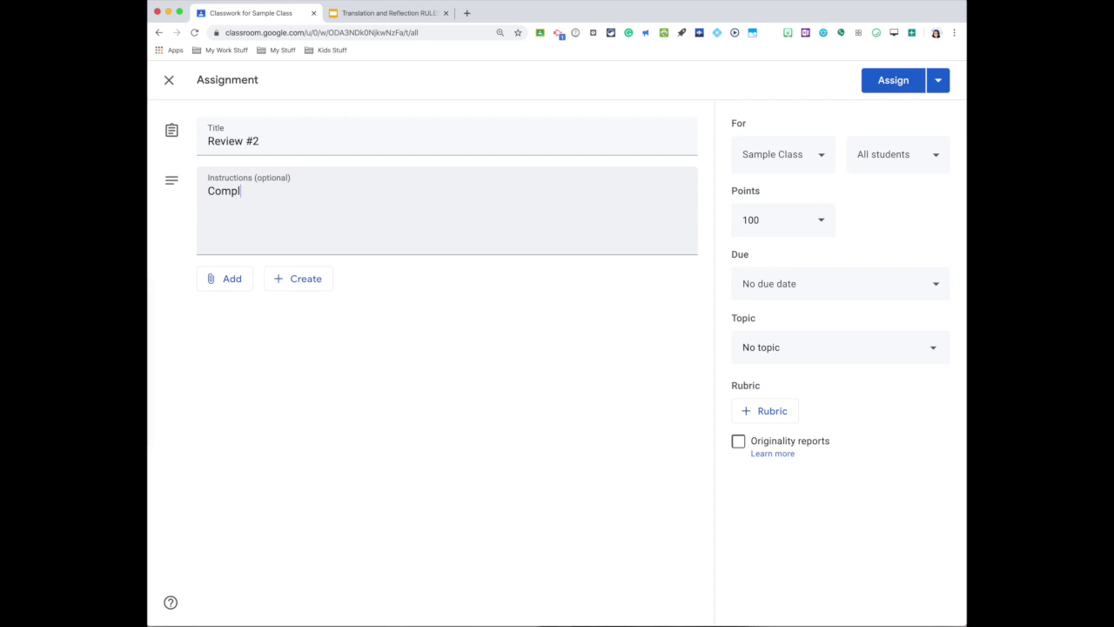
{"action": "key", "text": "BackSpace"}
{"action": "type", "text": "the packet."}
- Upload "1-1 Classifying Algebraic Expressions TPT CWHW WORKSHEET.pdf" from the device as an attachment and make a copy for each student
{"action": "left_click", "coordinate": [233, 280]}
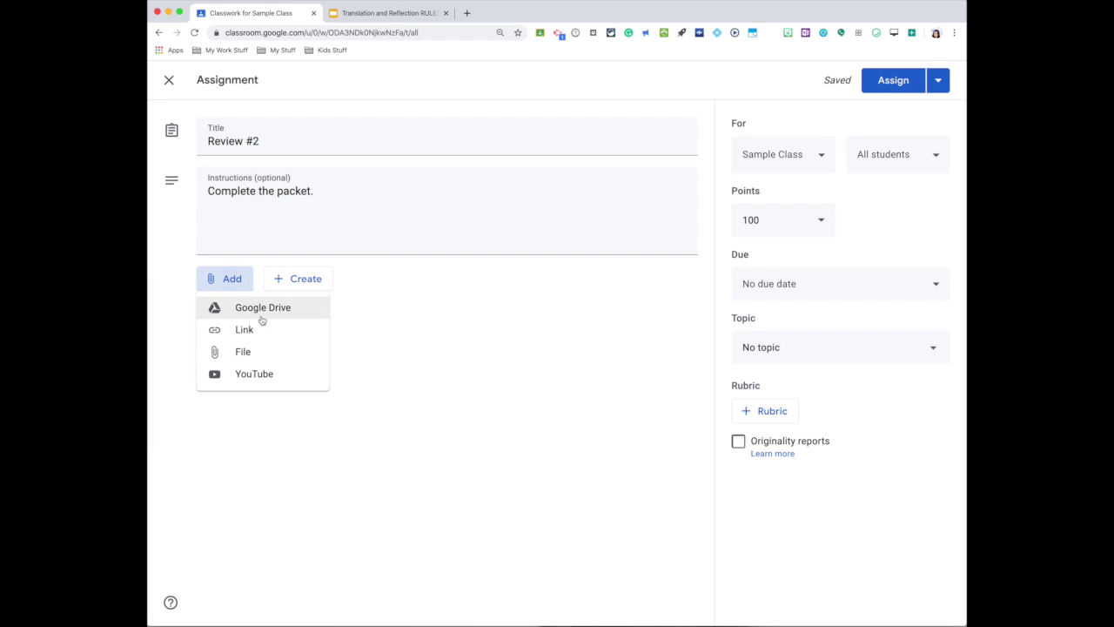
{"action": "left_click", "coordinate": [292, 361]}
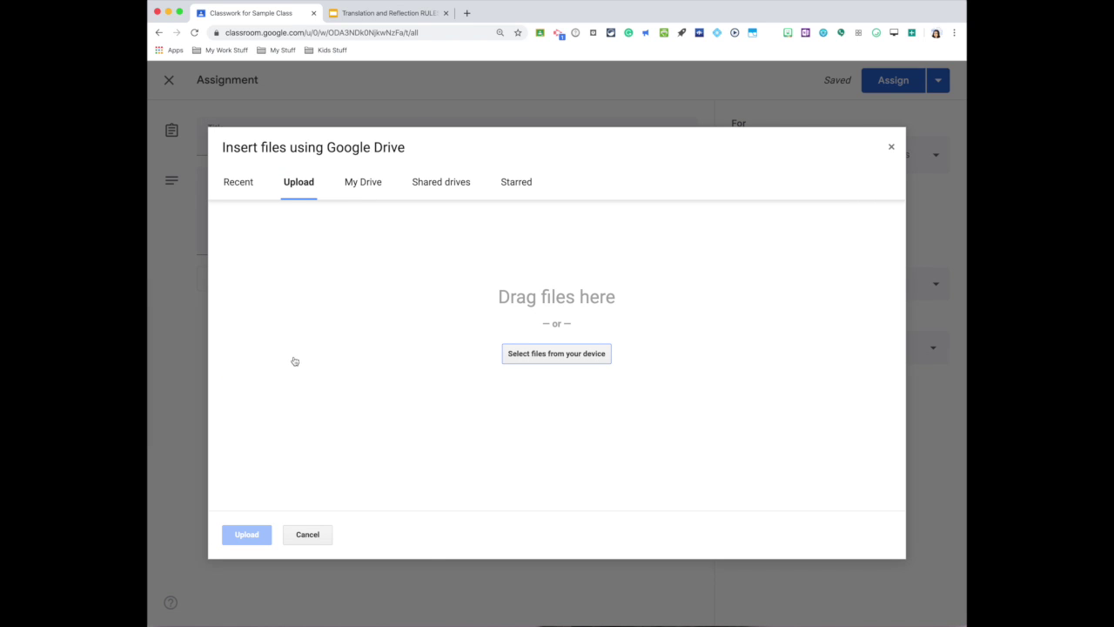
{"action": "left_click", "coordinate": [559, 362]}
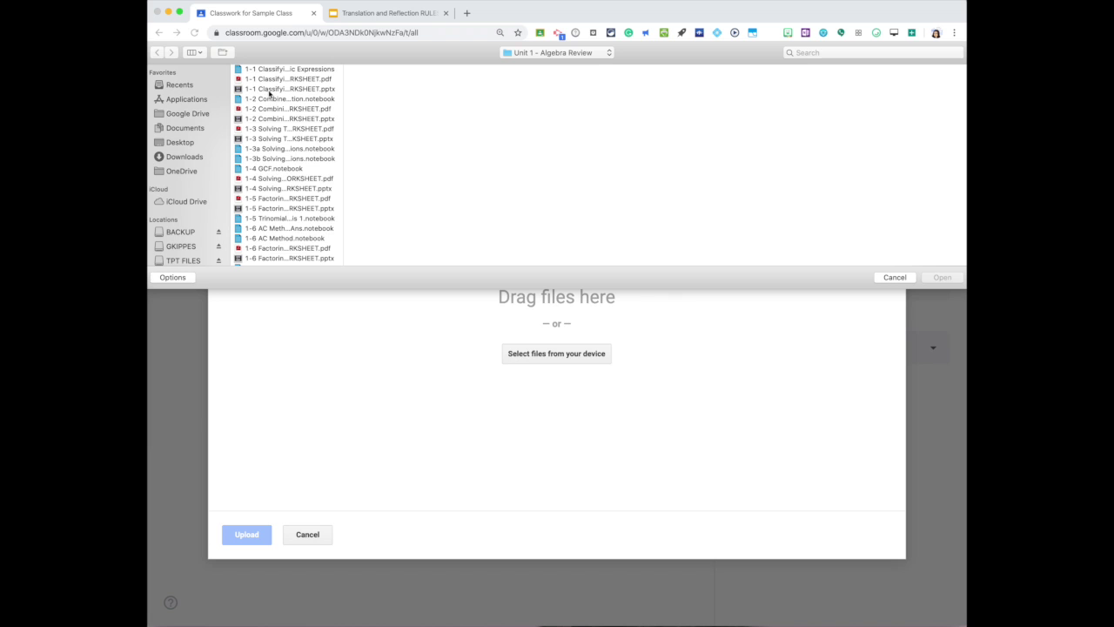
{"action": "left_click", "coordinate": [262, 80]}
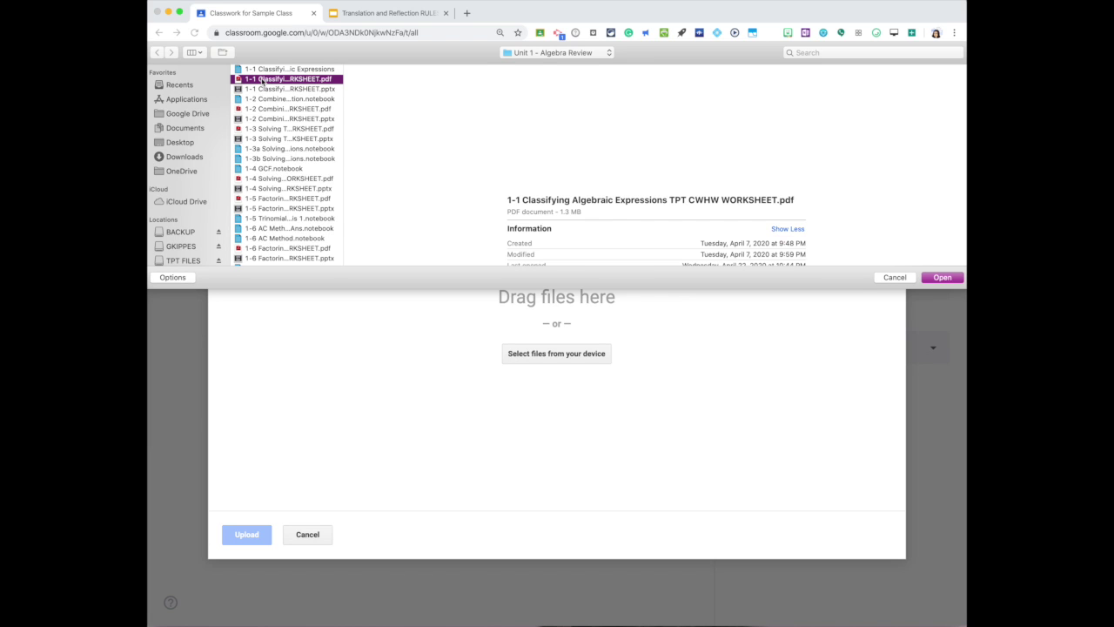
{"action": "left_click", "coordinate": [942, 279]}
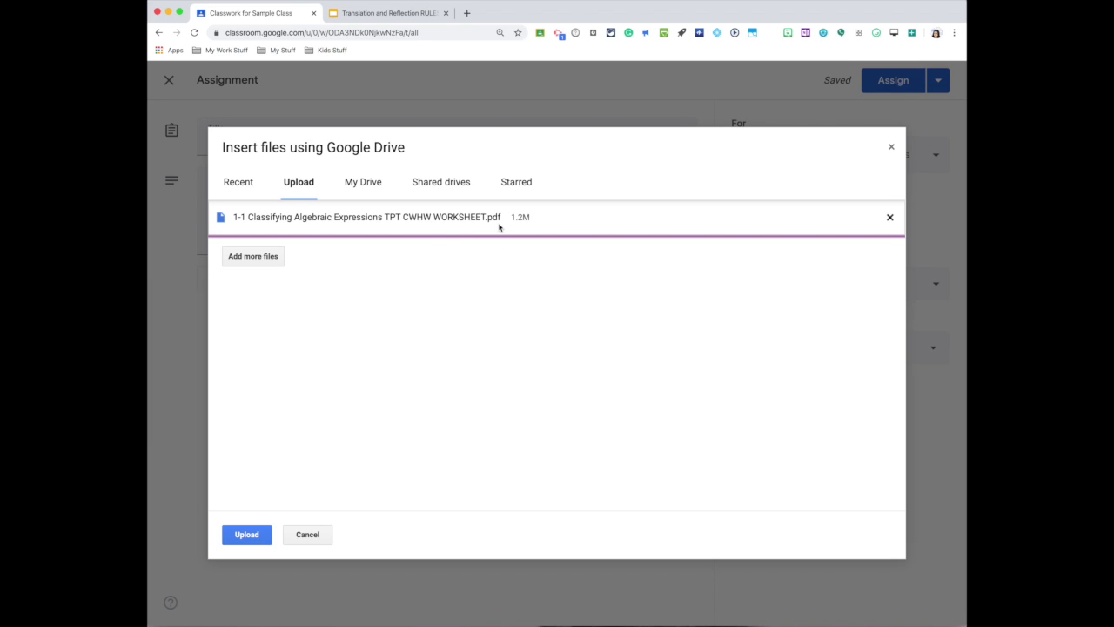
{"action": "left_click", "coordinate": [250, 534]}
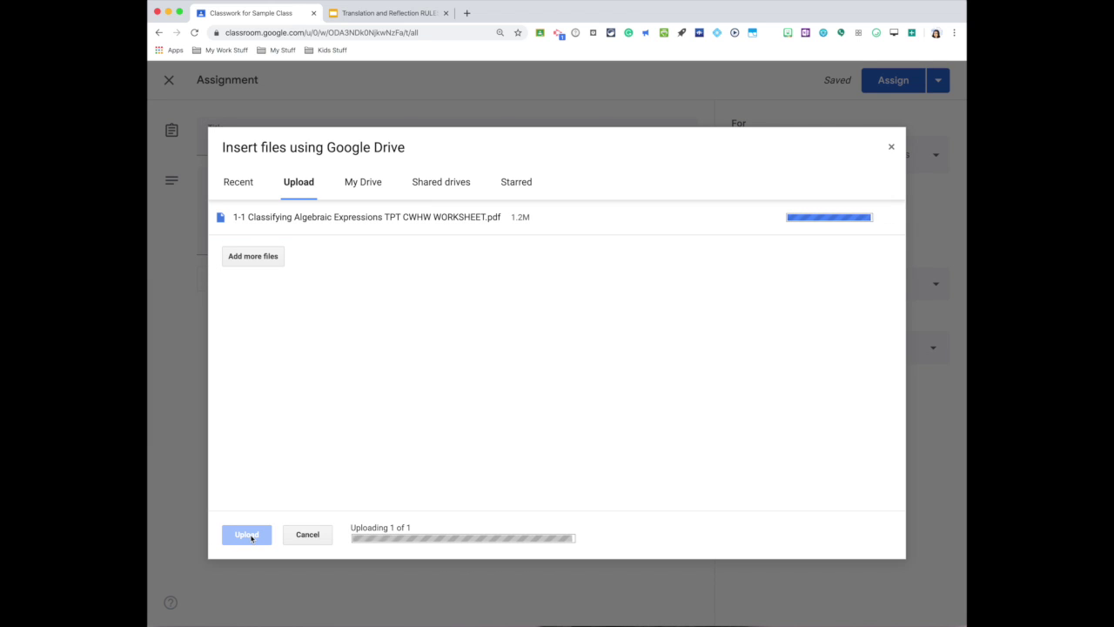
{"action": "left_click", "coordinate": [639, 331]}
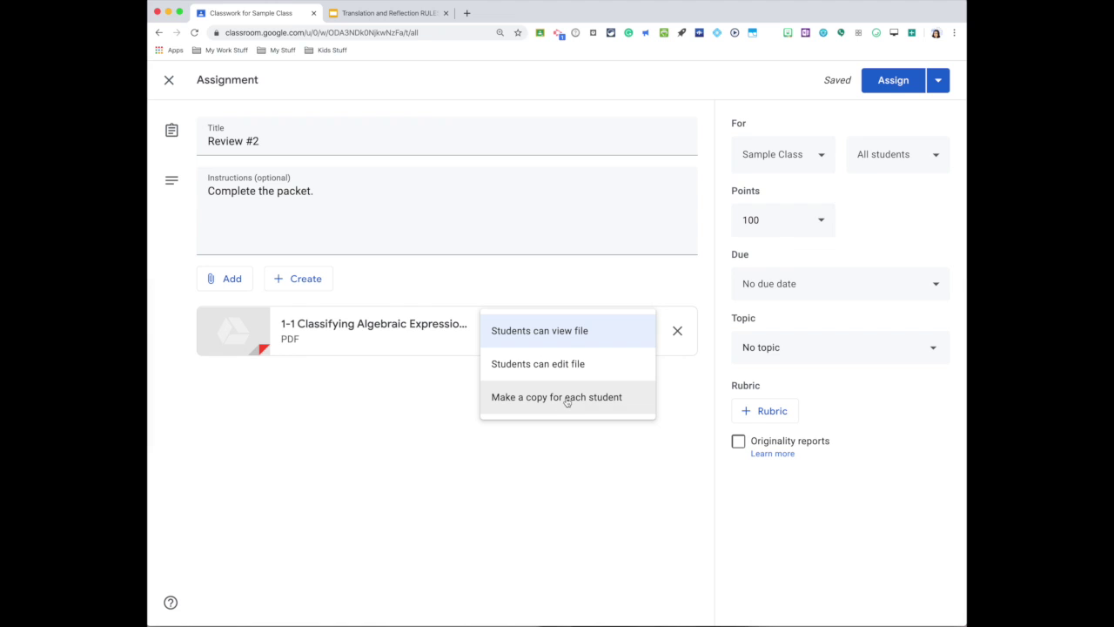
{"action": "left_click", "coordinate": [566, 404]}
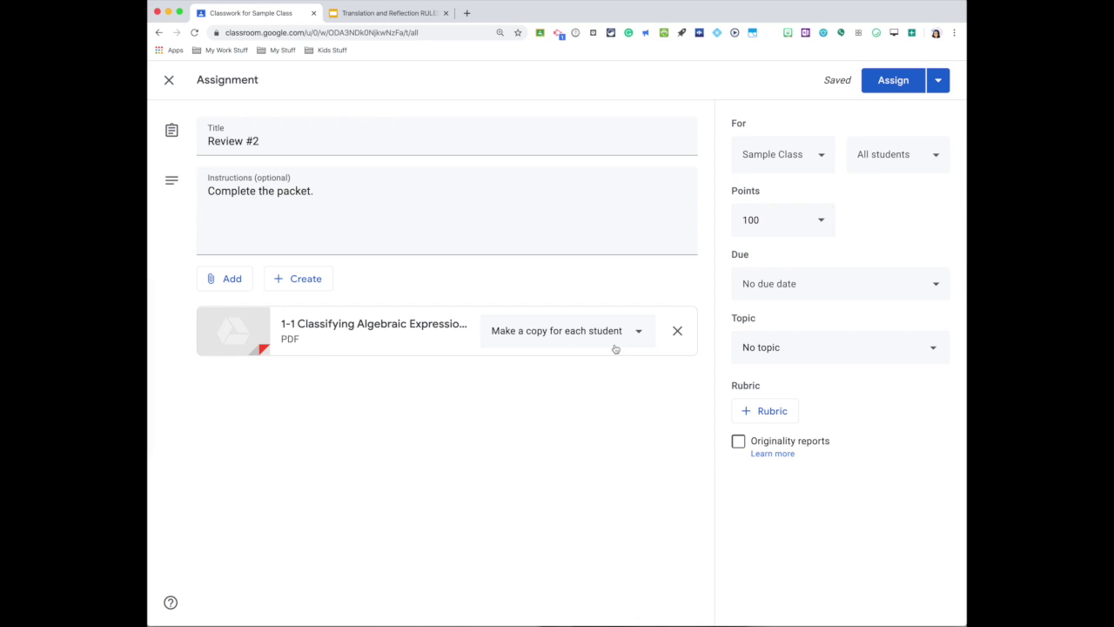
- Set the Review #2 assignment to 10 points with a due date of Apr 30, 2020
{"action": "left_click", "coordinate": [747, 220]}
{"action": "type", "text": "19"}
{"action": "type", "text": "0"}
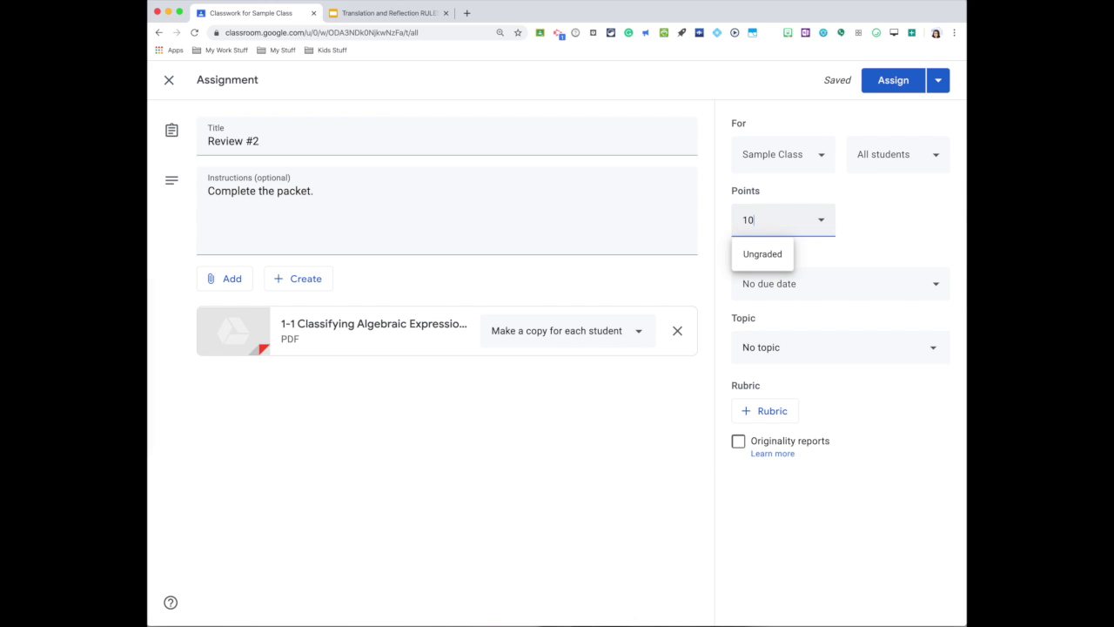
{"action": "left_click", "coordinate": [807, 294]}
{"action": "left_click", "coordinate": [808, 331]}
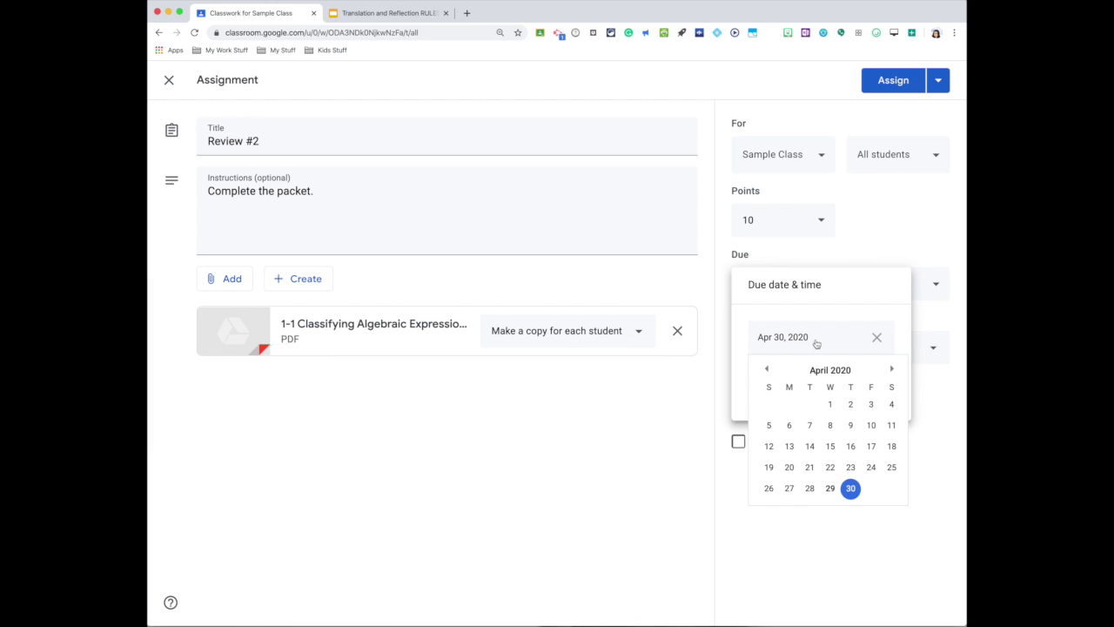
{"action": "left_click", "coordinate": [851, 488]}
{"action": "left_click", "coordinate": [928, 321]}
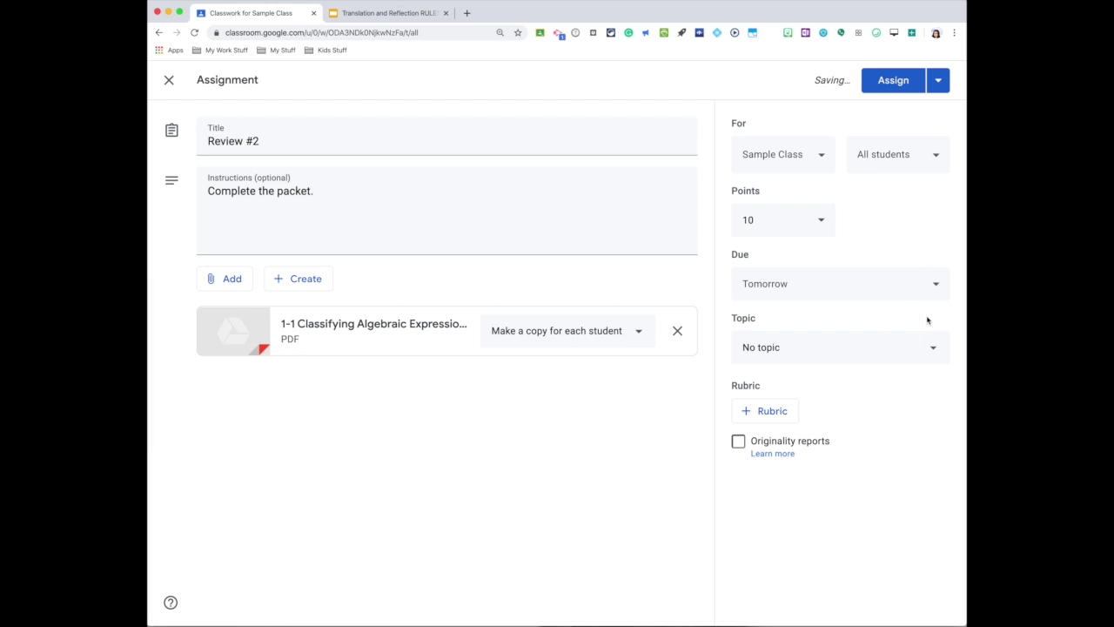
- File Review #2 under the Distance Learning (Transformations Unit) topic and assign it to the class
{"action": "left_click", "coordinate": [803, 357]}
{"action": "left_click", "coordinate": [823, 426]}
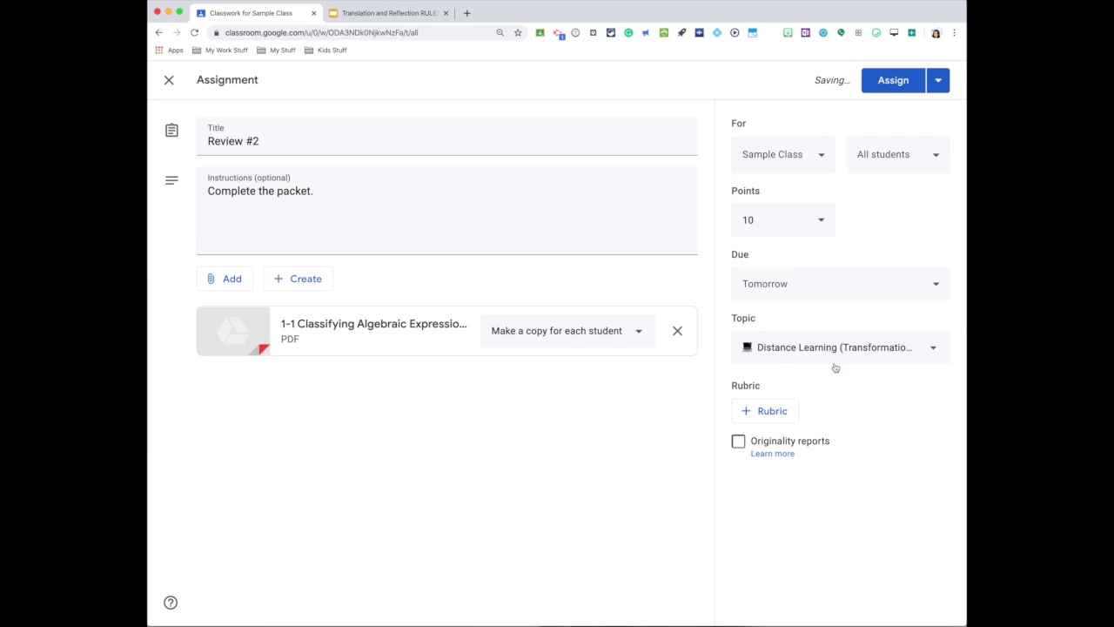
{"action": "left_click", "coordinate": [897, 85]}
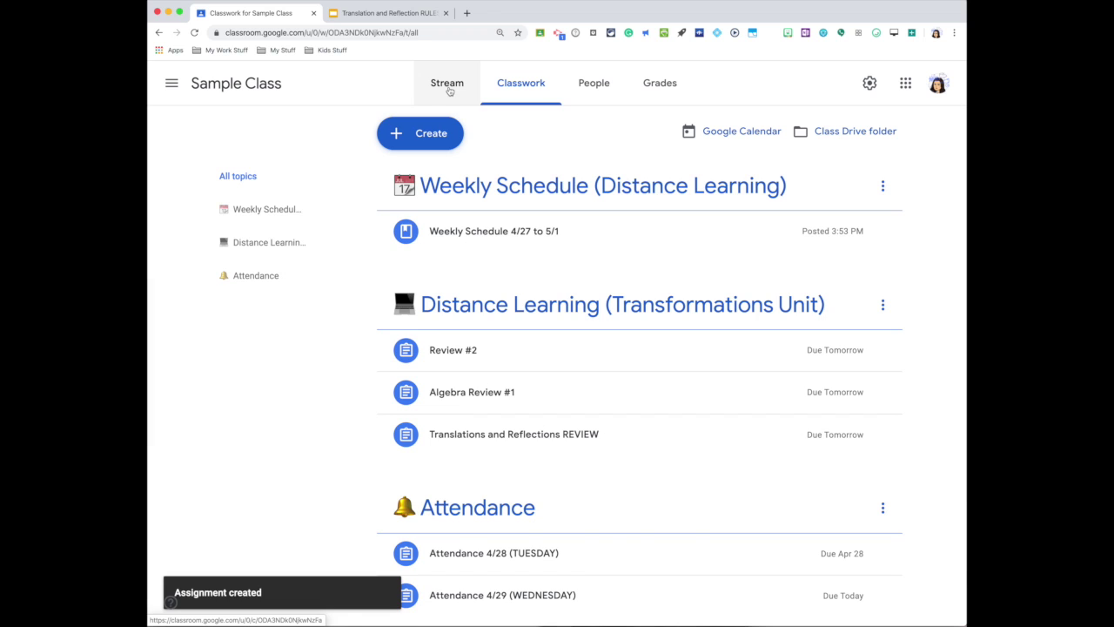
- Check the class stream for the Review #2 post and return to the classwork page
{"action": "left_click", "coordinate": [447, 87]}
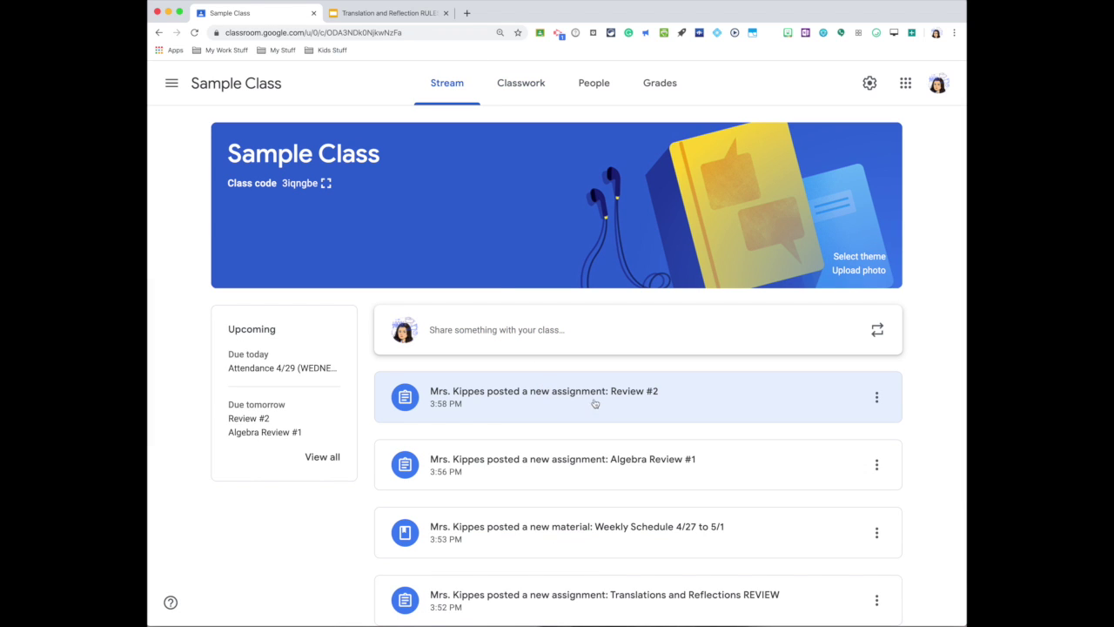
{"action": "left_click", "coordinate": [515, 91]}
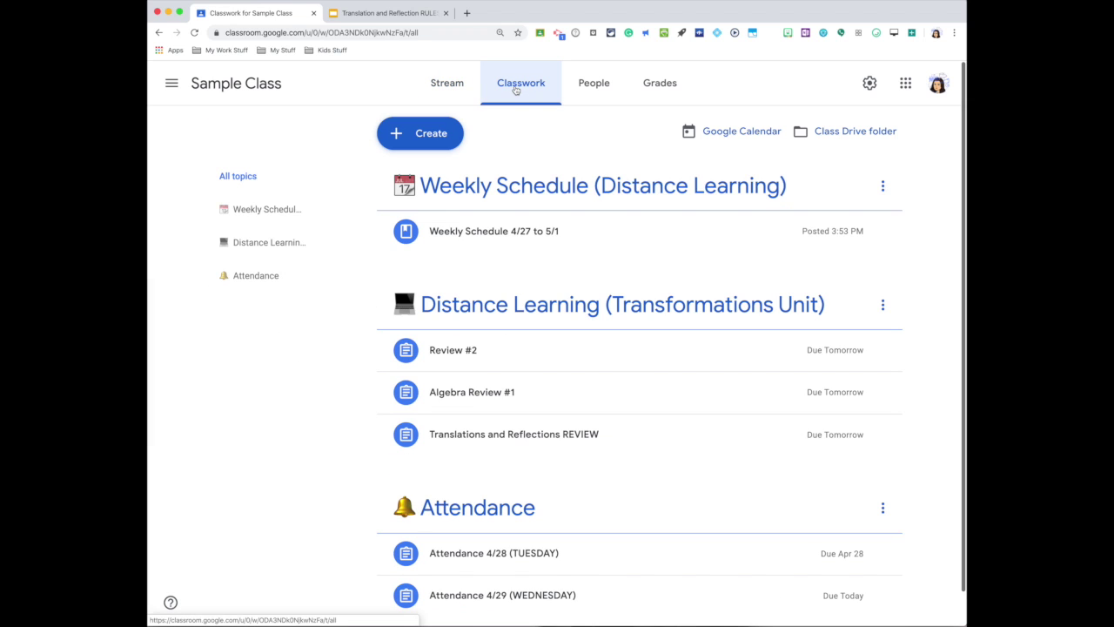
- Create another assignment titled "Review #3" with the instructions "Complete the attachment."
{"action": "left_click", "coordinate": [434, 134]}
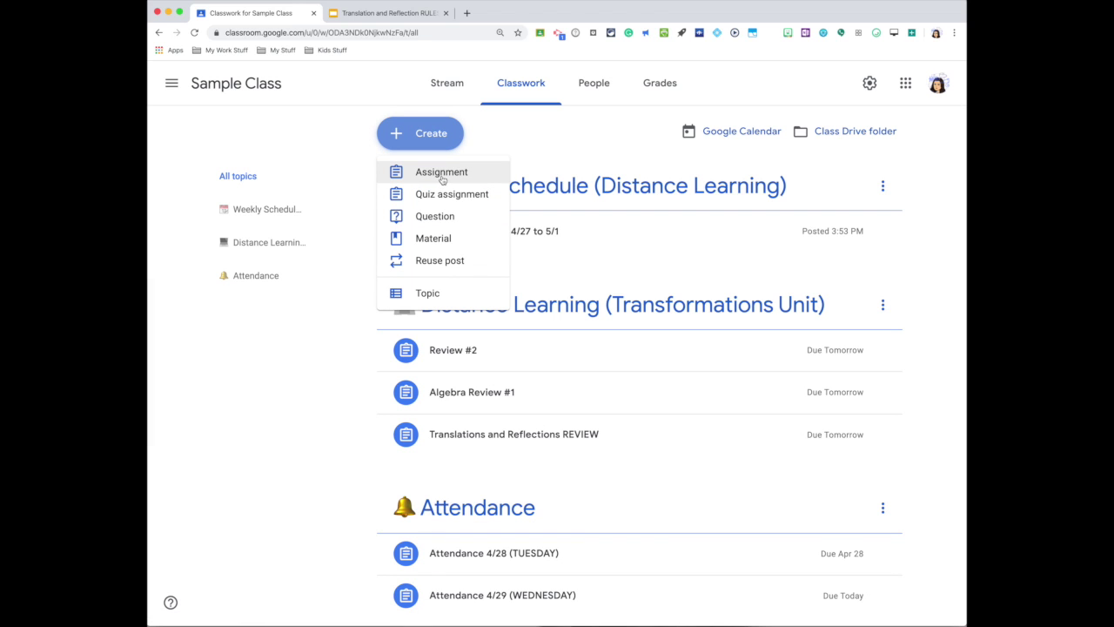
{"action": "left_click", "coordinate": [443, 173]}
{"action": "left_click", "coordinate": [337, 139]}
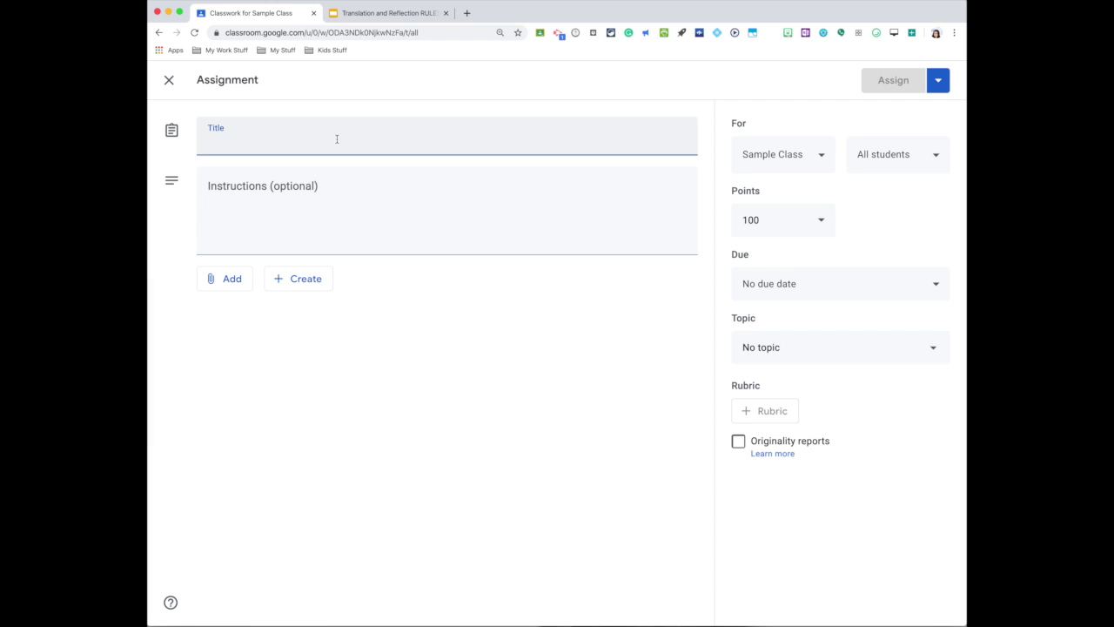
{"action": "type", "text": "Review"}
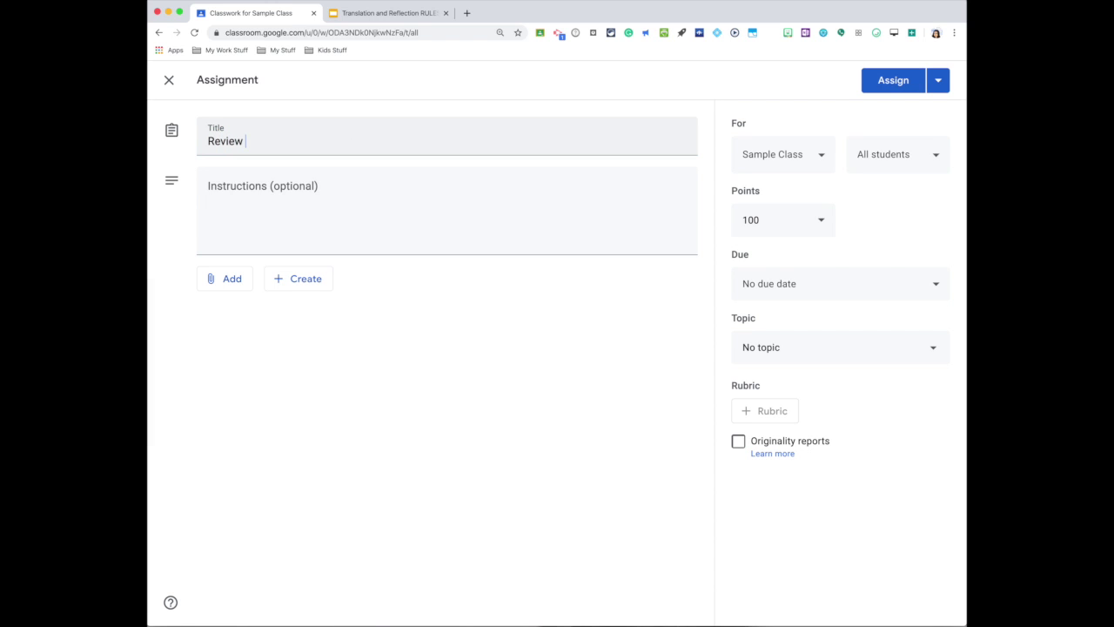
{"action": "type", "text": " #3"}
{"action": "left_click", "coordinate": [304, 193]}
{"action": "type", "text": "Complete the att"}
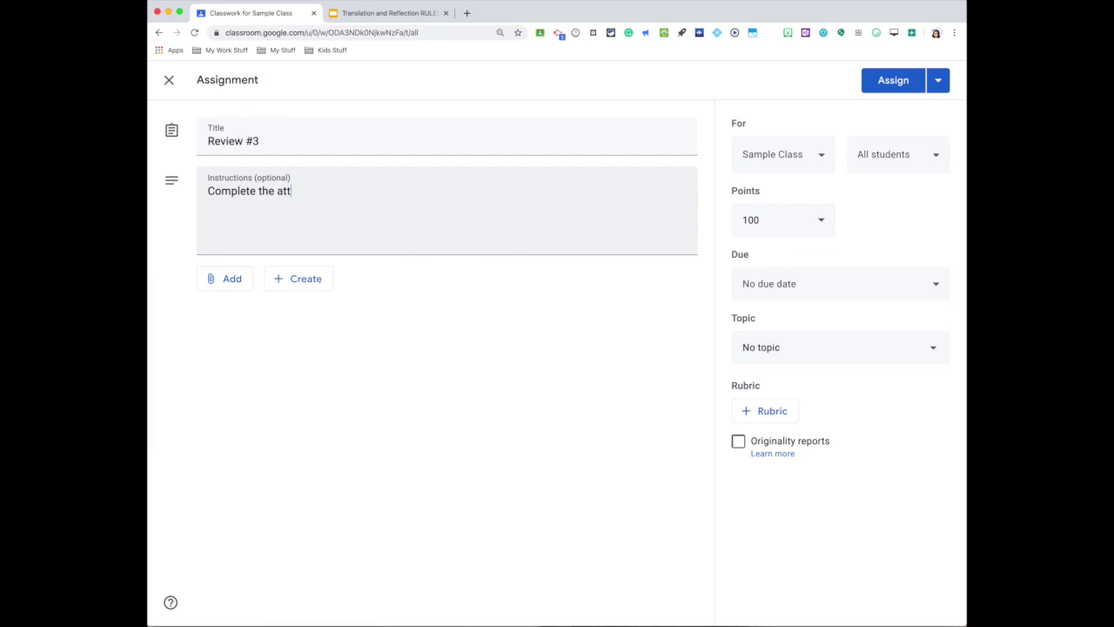
{"action": "type", "text": "achment."}
- Create a new Google Docs attachment for the assignment and add "Name:" and "Period:" lines to the document
{"action": "left_click", "coordinate": [298, 286]}
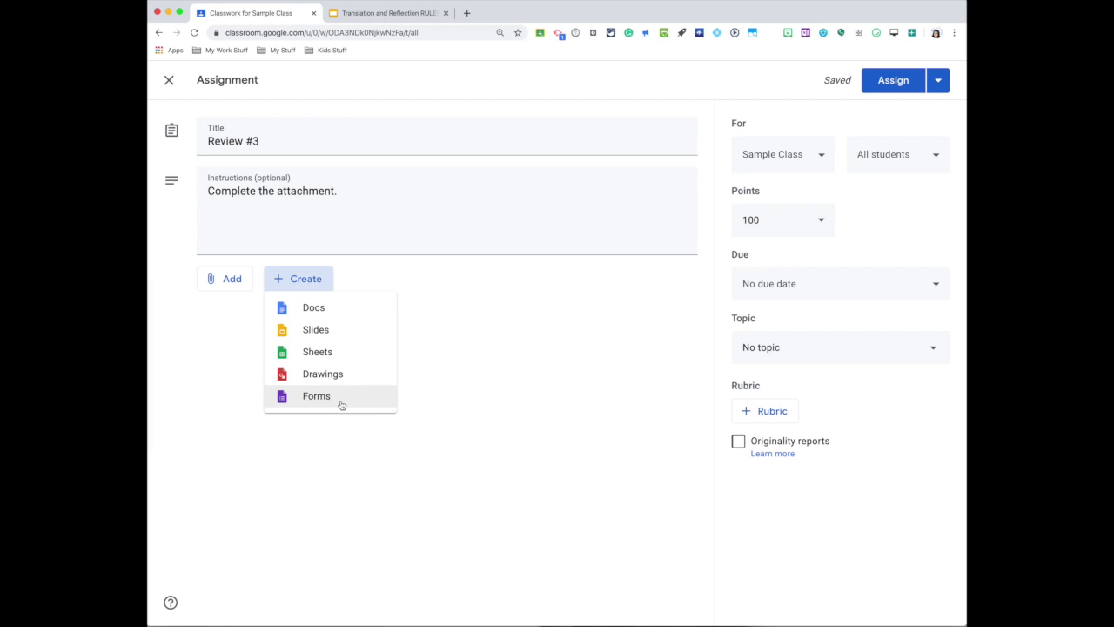
{"action": "left_click", "coordinate": [356, 311]}
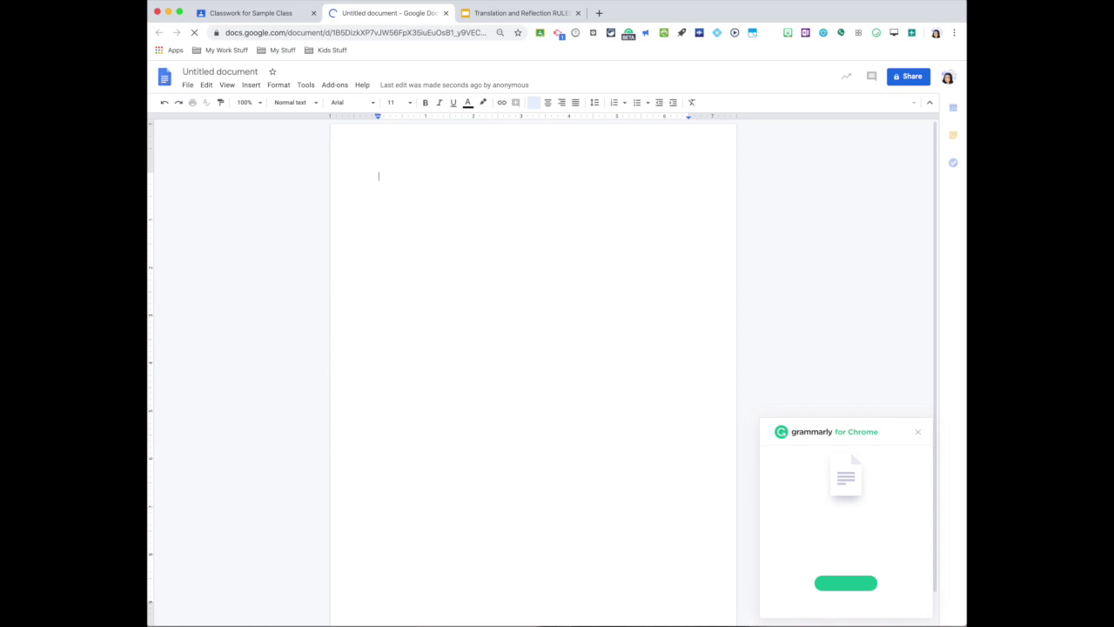
{"action": "type", "text": "Name:"}
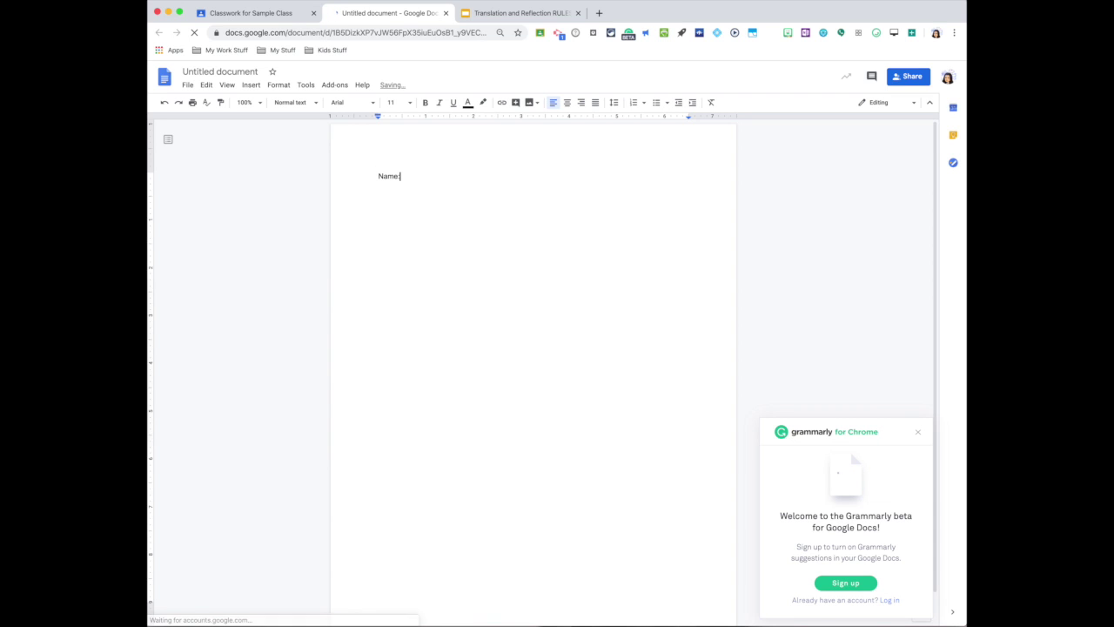
{"action": "key", "text": "Return"}
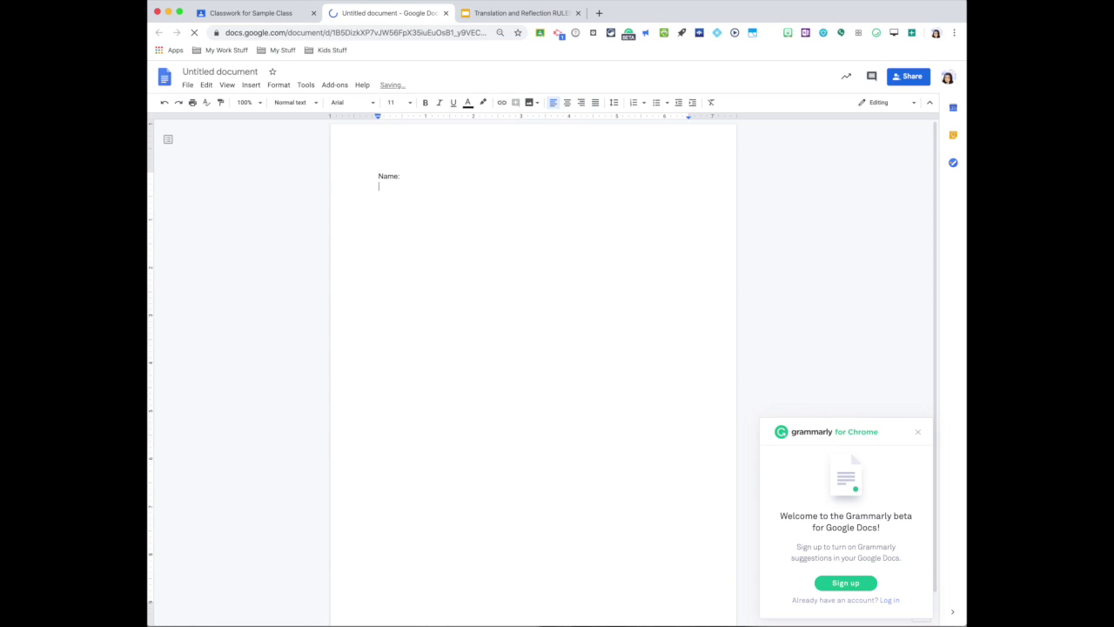
{"action": "type", "text": "Period:"}
{"action": "key", "text": "Return"}
- Add the line "Solve the following equations:" followed by a numbered list whose first item is "x+3=5"
{"action": "type", "text": "Solve the fol"}
{"action": "key", "text": "BackSpace"}
{"action": "key", "text": "BackSpace"}
{"action": "key", "text": "BackSpace"}
{"action": "key", "text": "BackSpace"}
{"action": "key", "text": "BackSpace"}
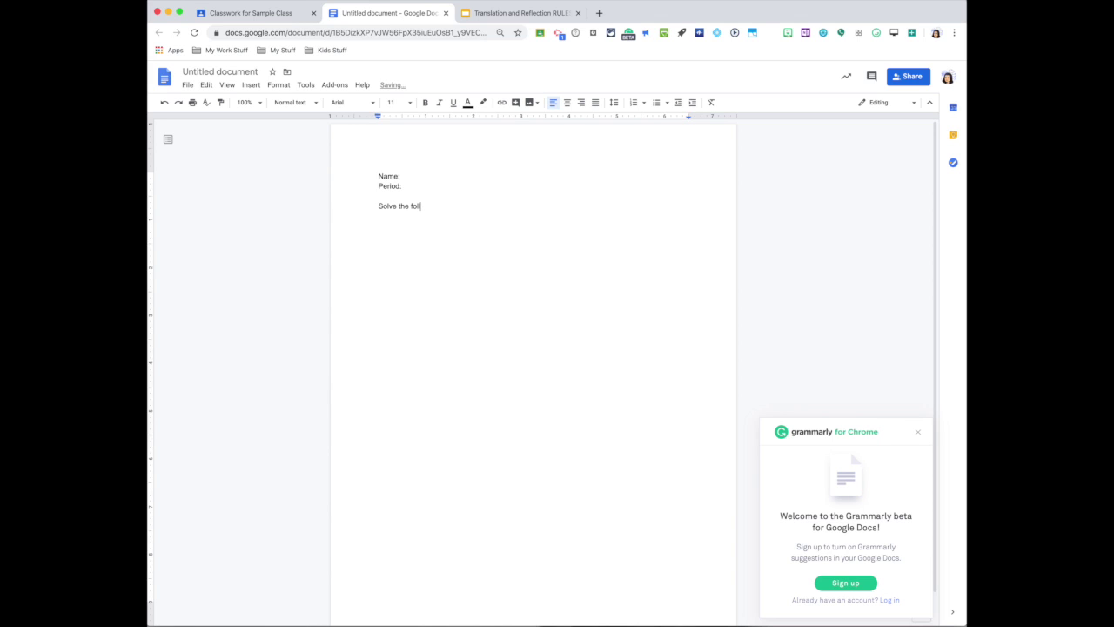
{"action": "type", "text": "owing equations:"}
{"action": "key", "text": "super+shift+7"}
{"action": "type", "text": "x+3=5"}
{"action": "key", "text": "Return"}
- Dismiss the Grammarly sign-up pop-up and return to the document body
{"action": "left_click_drag", "start_coordinate": [424, 216], "coordinate": [402, 217]}
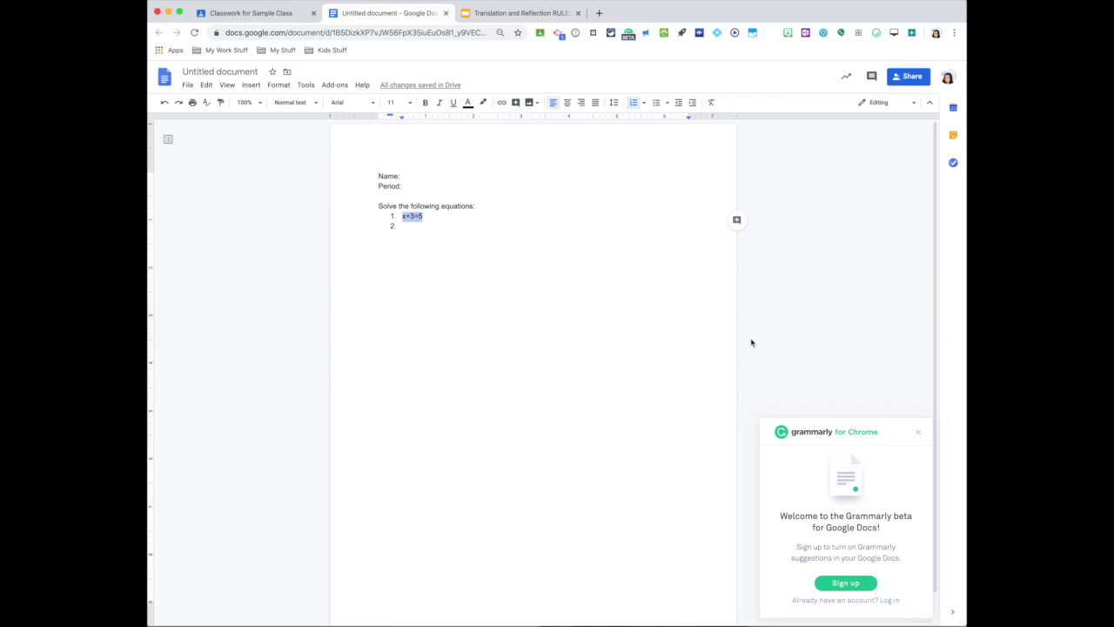
{"action": "left_click", "coordinate": [918, 432]}
{"action": "left_click", "coordinate": [508, 301]}
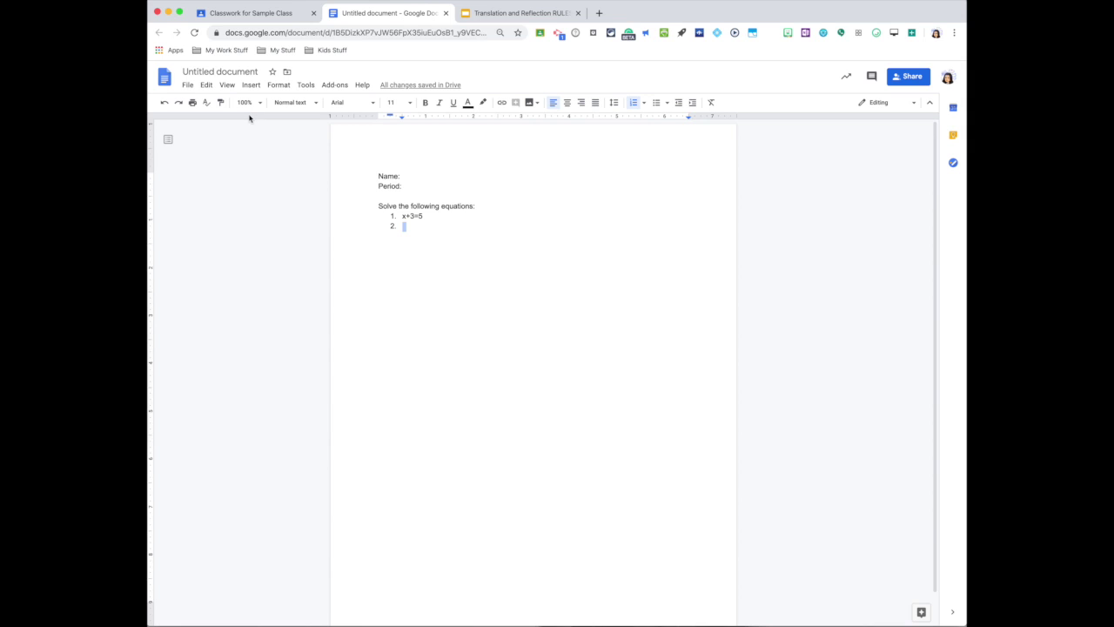
- Delete the blank lines and the empty second list number below the equation x+3=5
{"action": "left_click", "coordinate": [207, 74]}
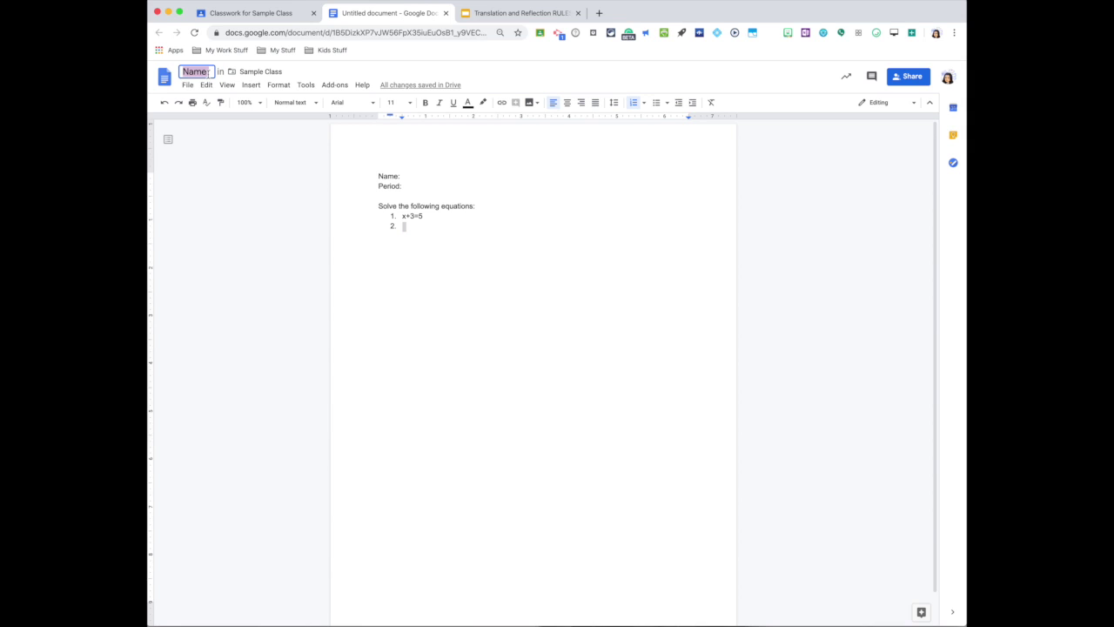
{"action": "key", "text": "Return"}
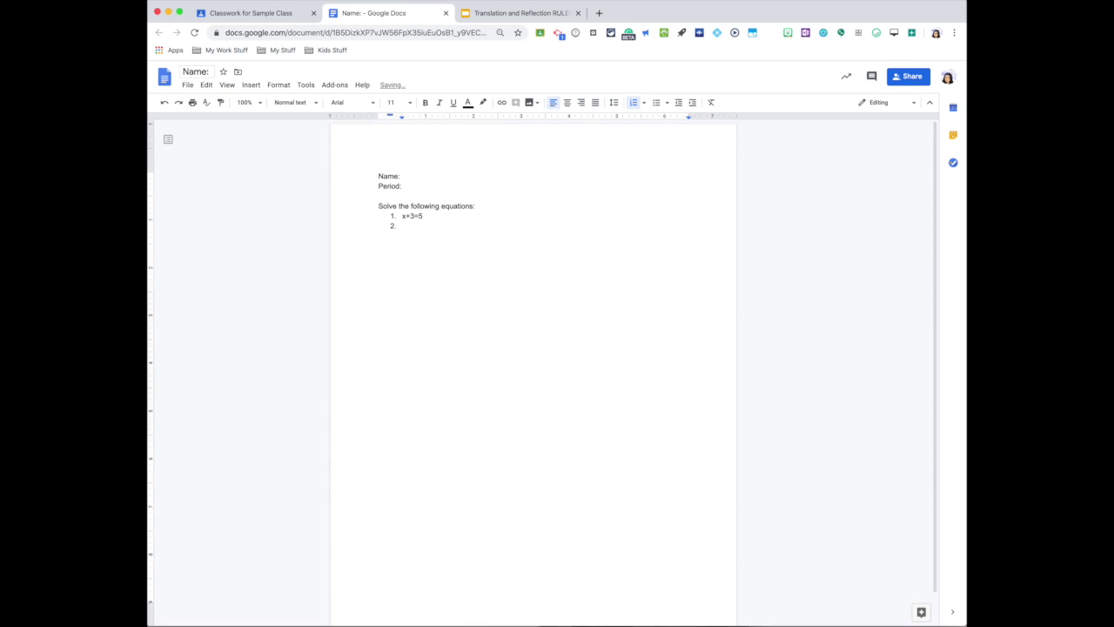
{"action": "key", "text": "BackSpace"}
{"action": "key", "text": "BackSpace"}
{"action": "key", "text": "BackSpace"}
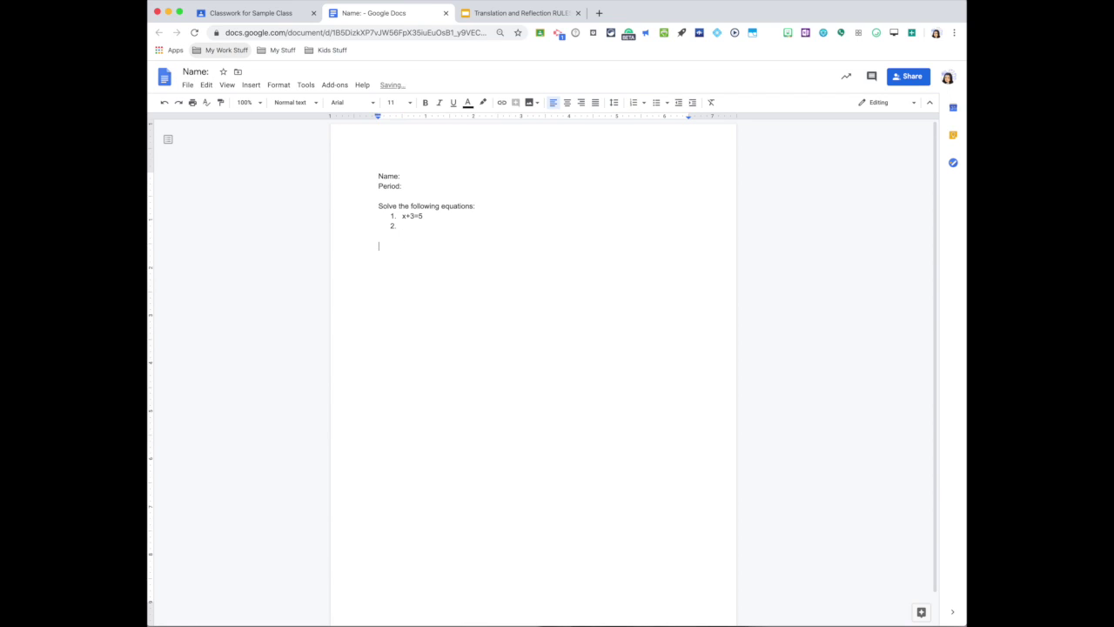
{"action": "key", "text": "BackSpace"}
- Rename the document "Review #3" and return to the Classroom assignment
{"action": "left_click", "coordinate": [176, 73]}
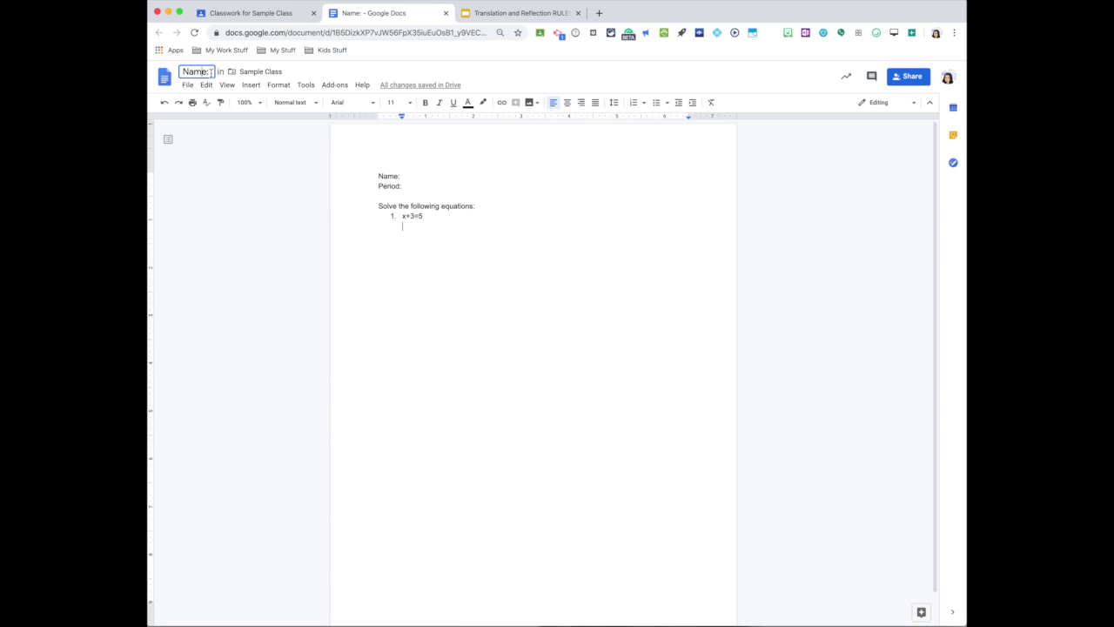
{"action": "type", "text": "Revi"}
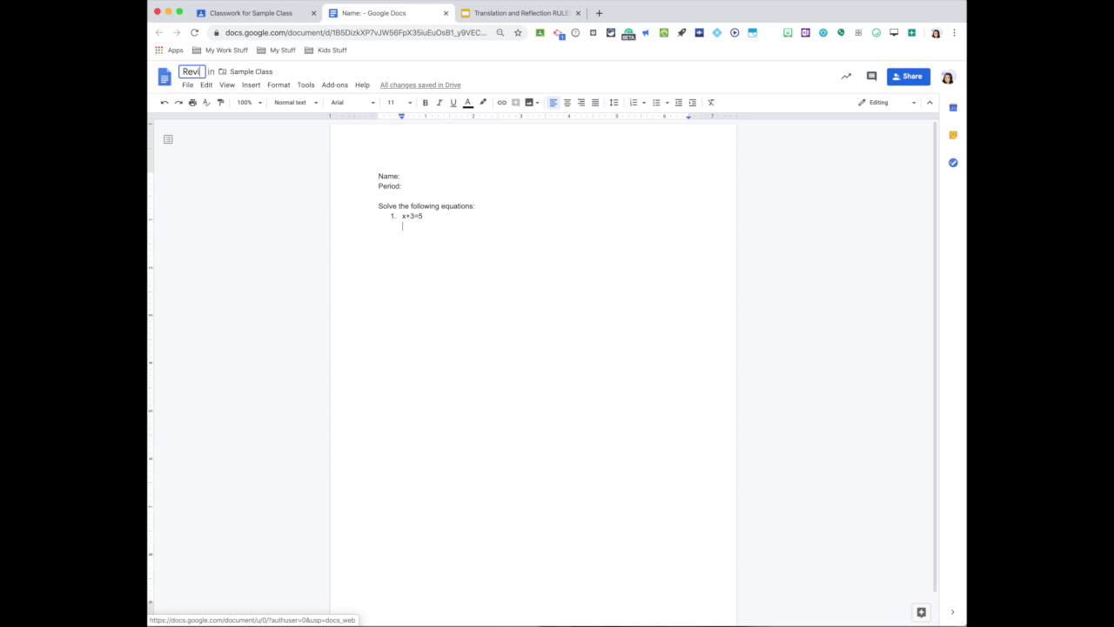
{"action": "type", "text": "ew #3"}
{"action": "left_click", "coordinate": [254, 18]}
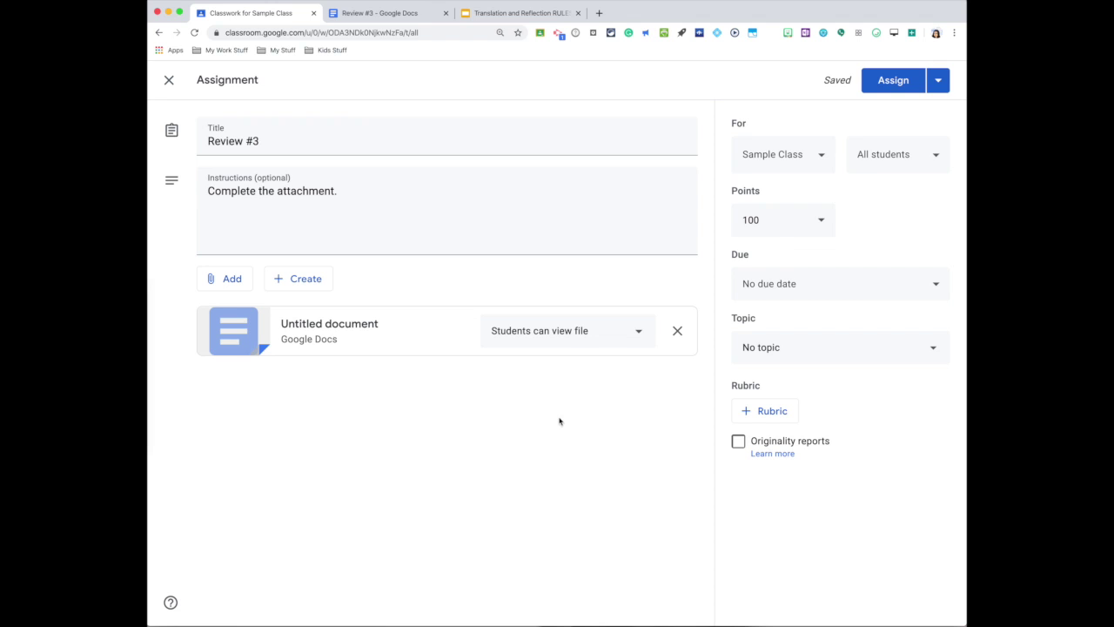
- Open the attached document from the assignment, compare it with the already open Review #3 document, and return to the assignment
{"action": "left_click", "coordinate": [351, 329]}
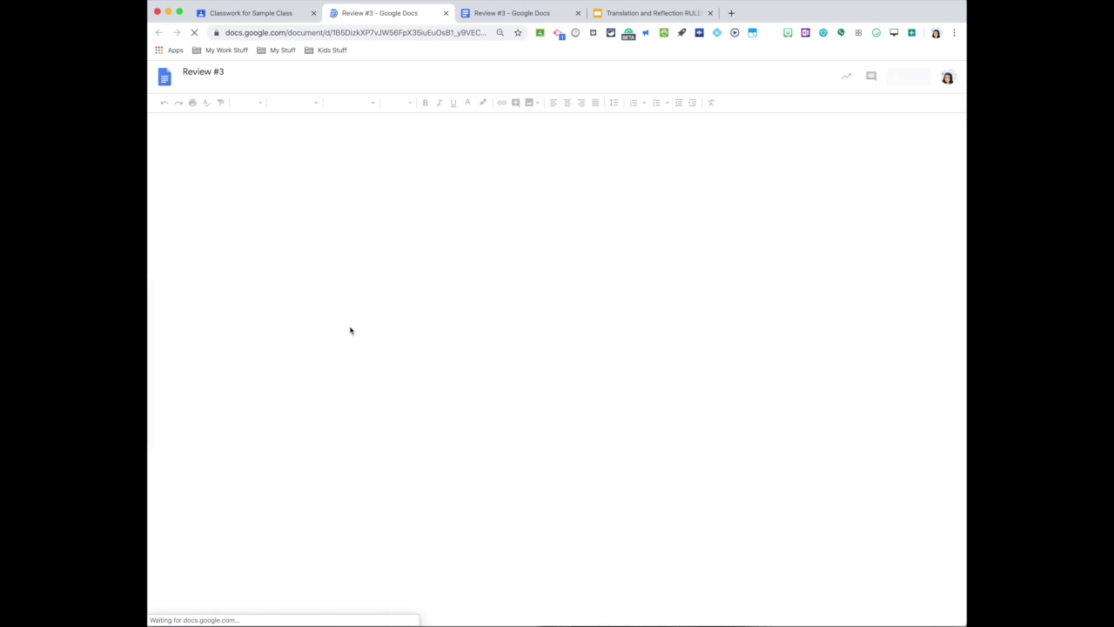
{"action": "left_click", "coordinate": [517, 13]}
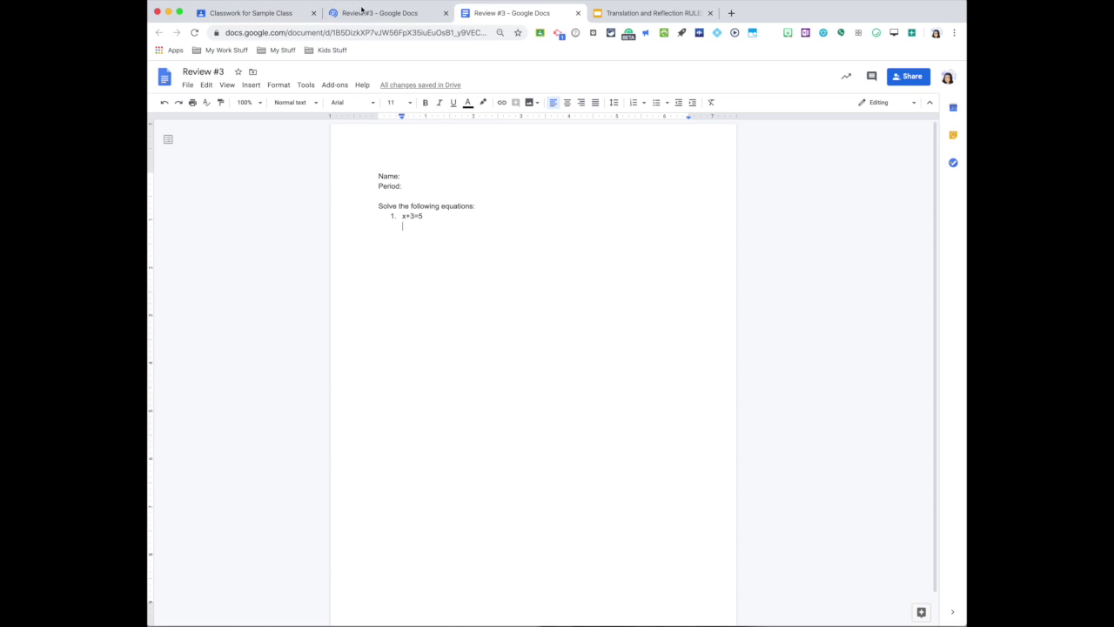
{"action": "left_click", "coordinate": [397, 16]}
{"action": "left_click", "coordinate": [287, 14]}
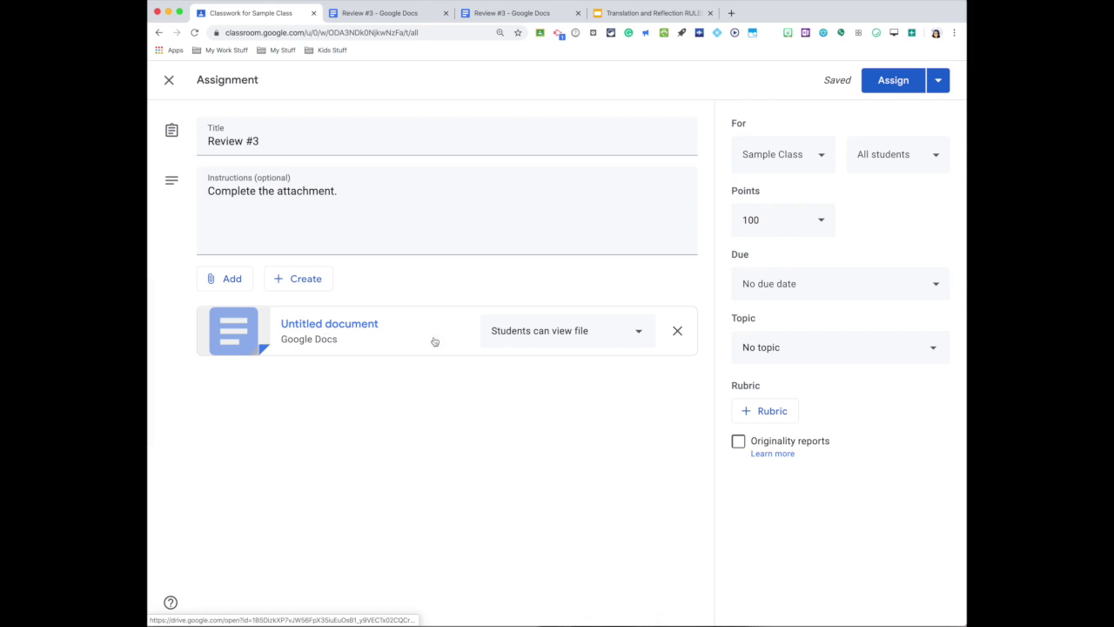
- Set the attached document to make a copy for each student and make the assignment worth 2 points
{"action": "left_click", "coordinate": [639, 335]}
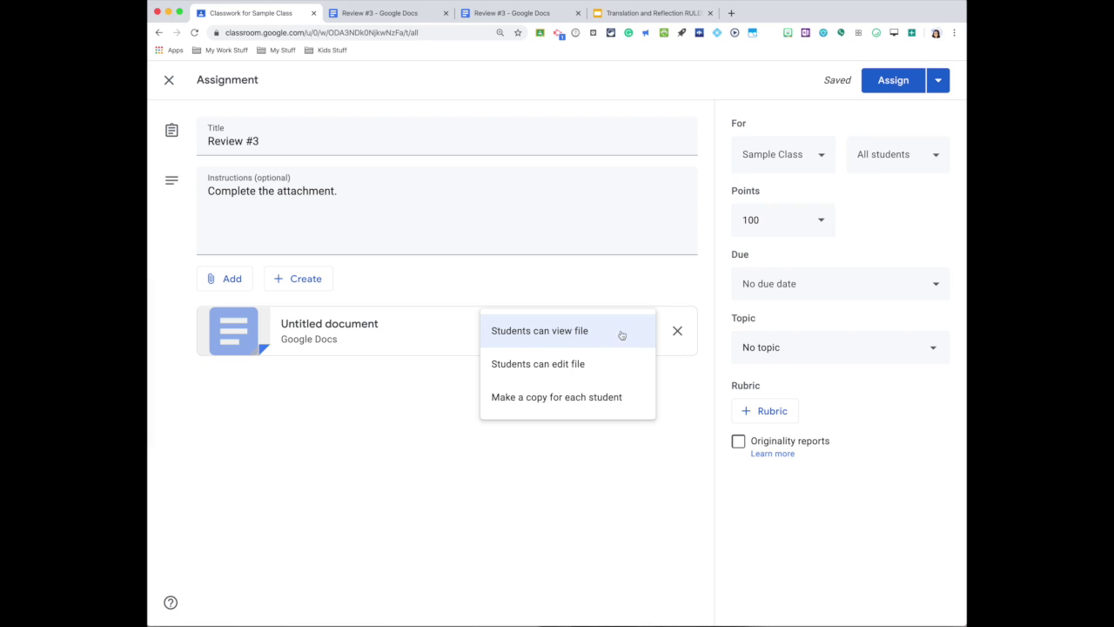
{"action": "left_click", "coordinate": [552, 402]}
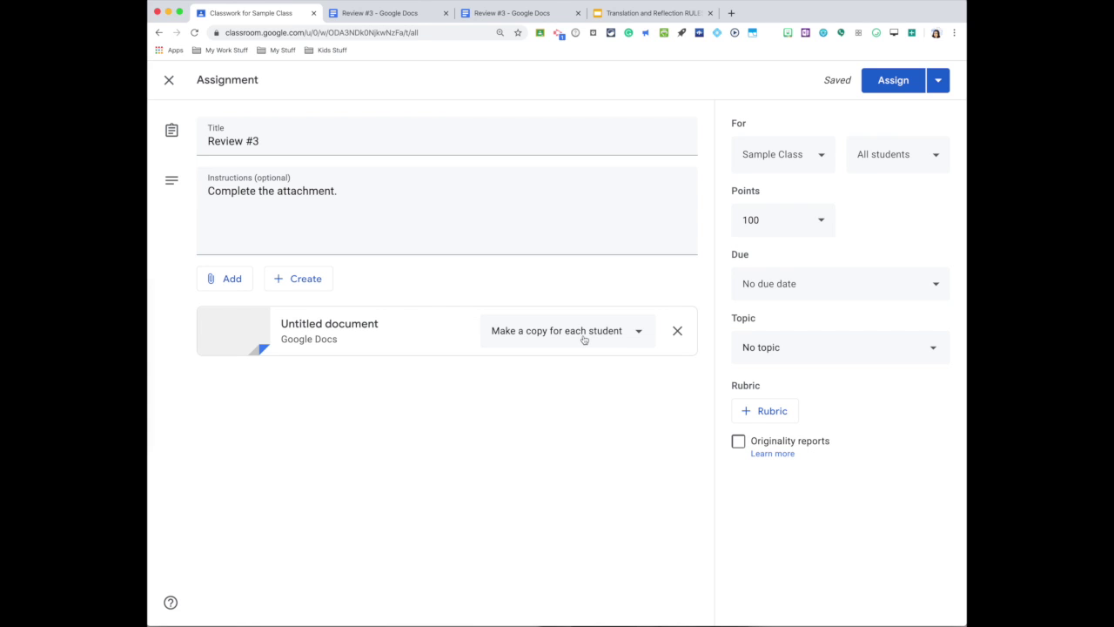
{"action": "left_click", "coordinate": [734, 220]}
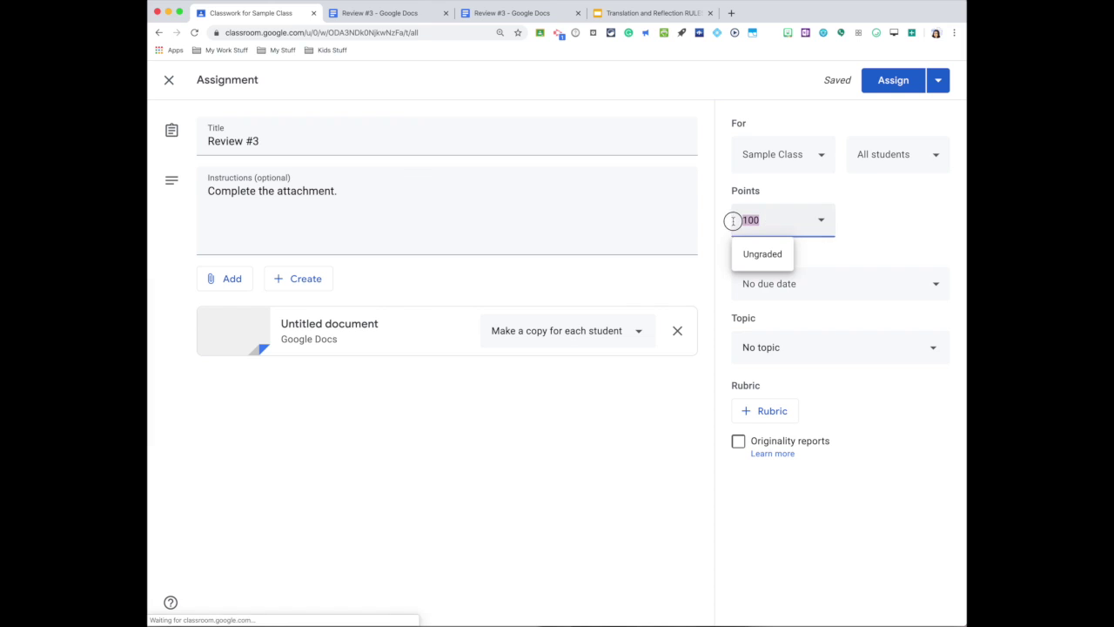
{"action": "type", "text": "2"}
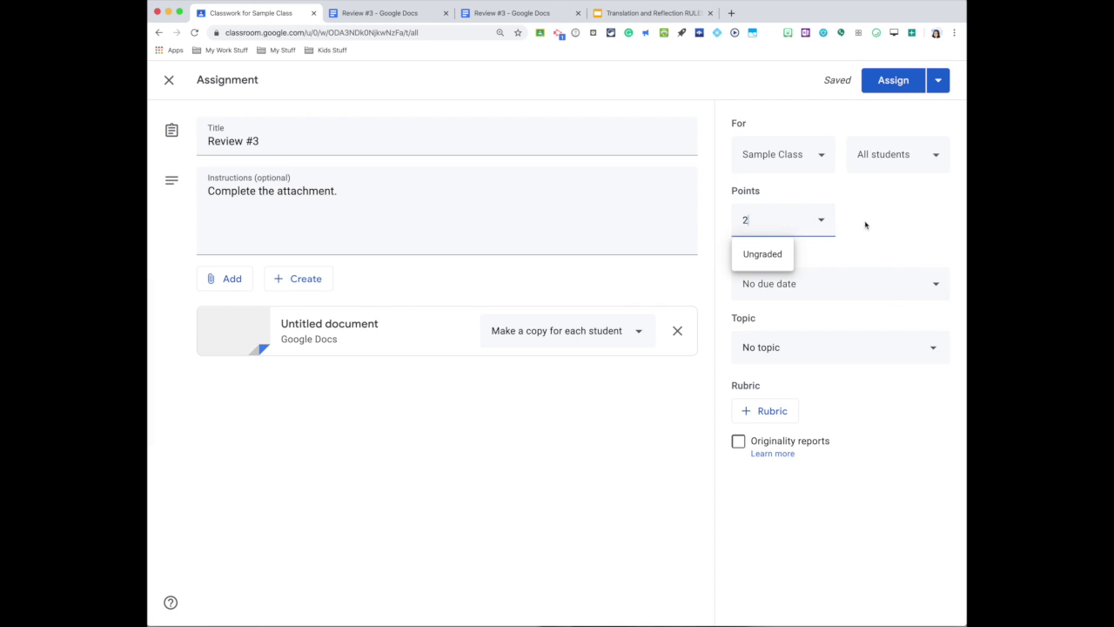
- Set the assignment's due date to April 30, 2020
{"action": "left_click", "coordinate": [859, 284]}
{"action": "left_click", "coordinate": [803, 338]}
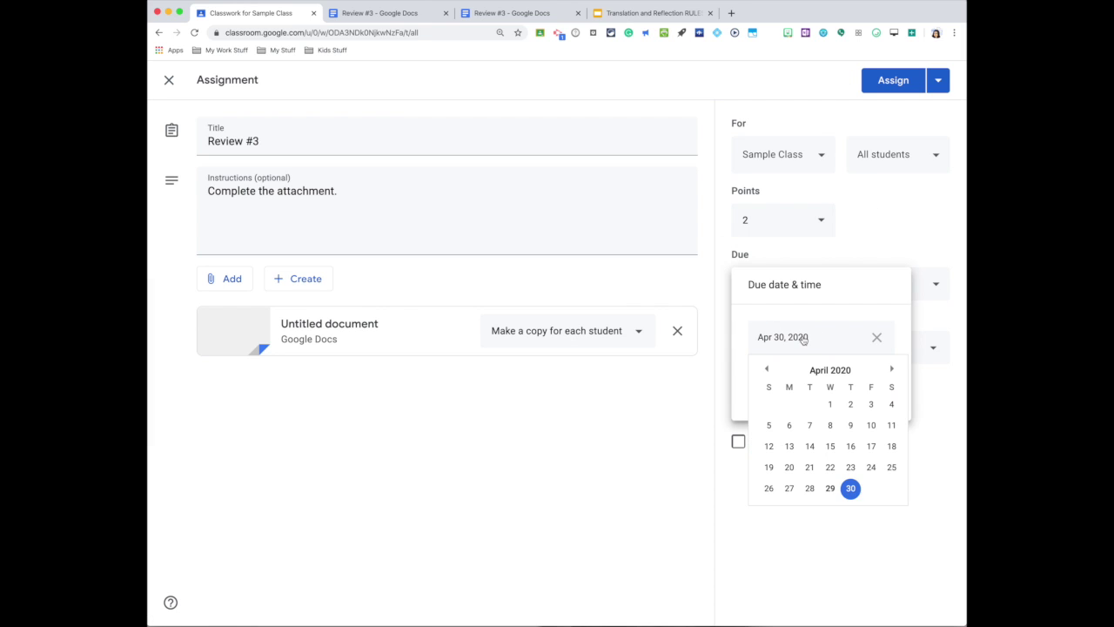
{"action": "left_click", "coordinate": [861, 488]}
{"action": "left_click", "coordinate": [929, 313]}
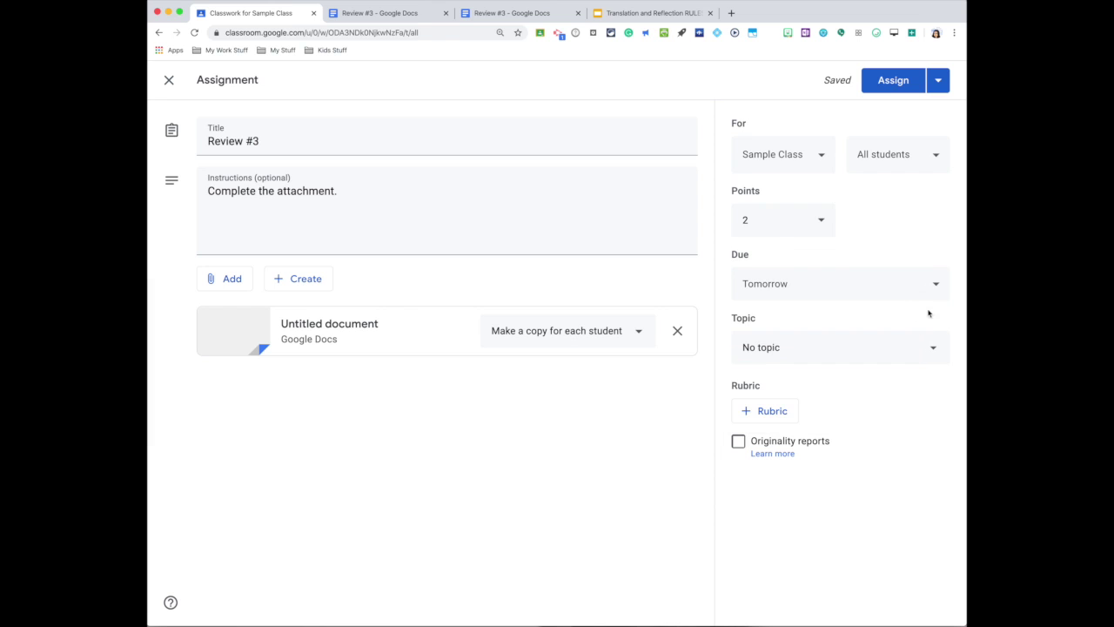
- File Review #3 under the topic Distance Learning (Transformations Unit) and assign it to the class
{"action": "left_click", "coordinate": [799, 350]}
{"action": "left_click", "coordinate": [801, 427]}
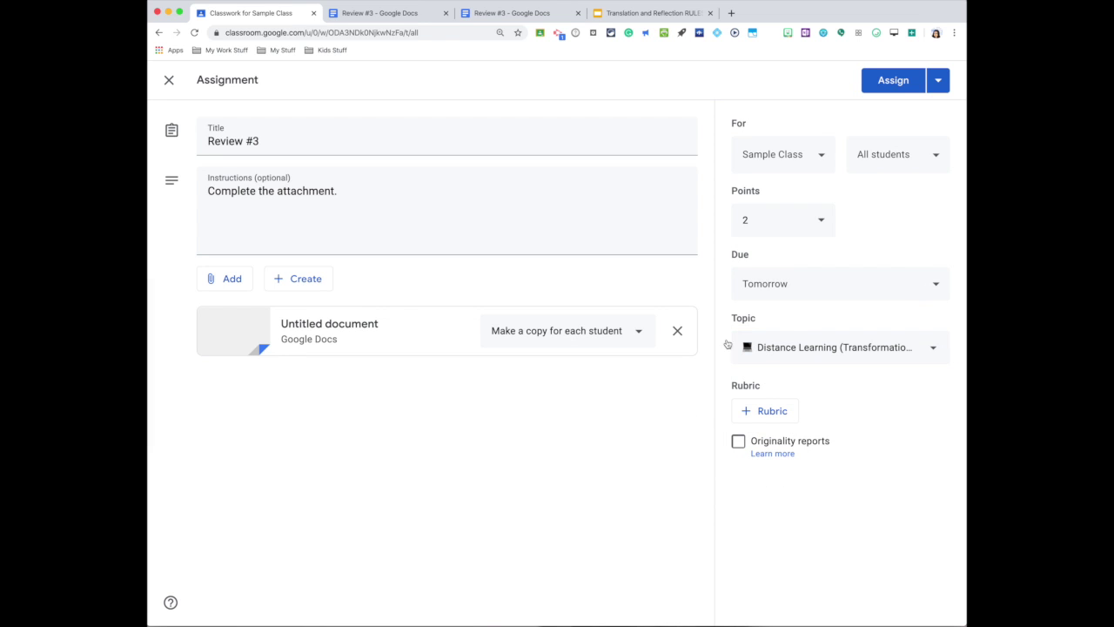
{"action": "left_click", "coordinate": [896, 82]}
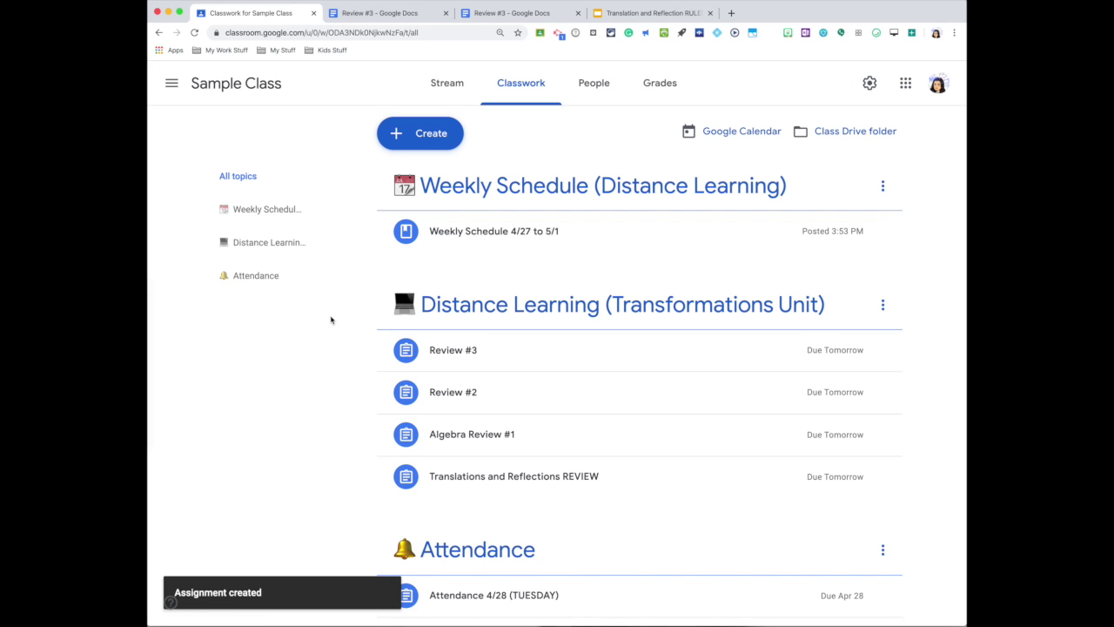
- Open the posted Review #3 assignment and examine its instructions, attached document and student work page
{"action": "left_click", "coordinate": [440, 351]}
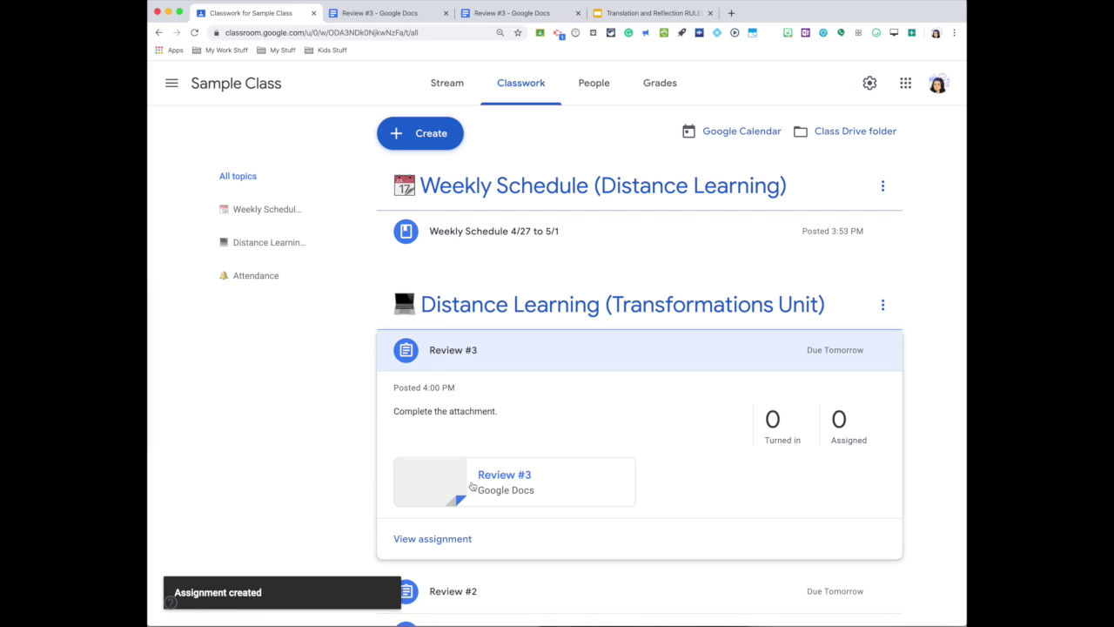
{"action": "left_click", "coordinate": [448, 539]}
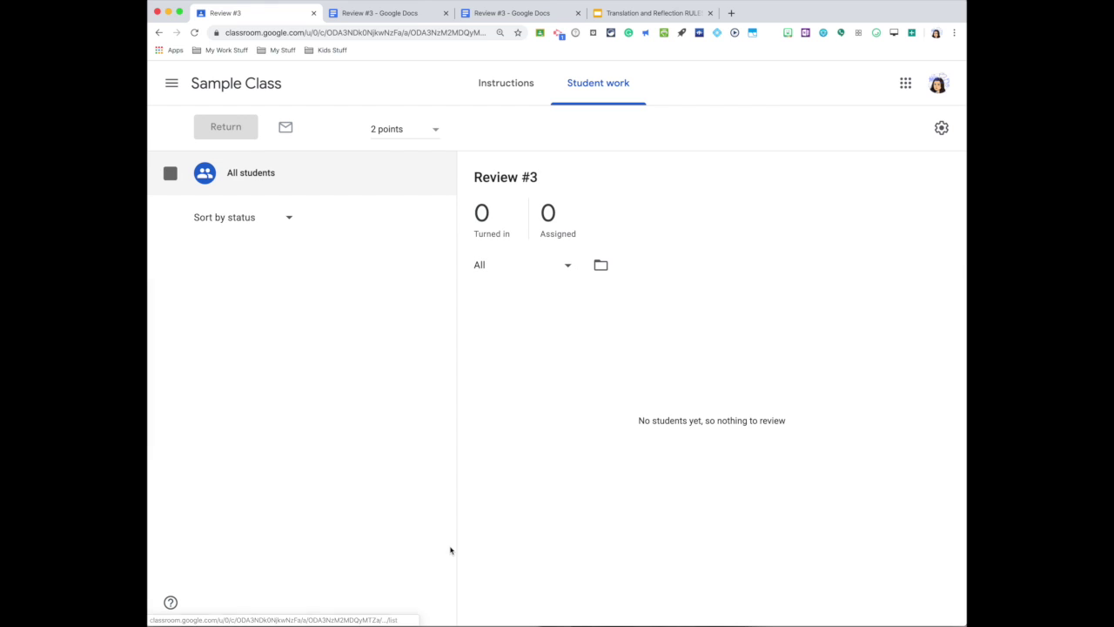
{"action": "left_click", "coordinate": [522, 83]}
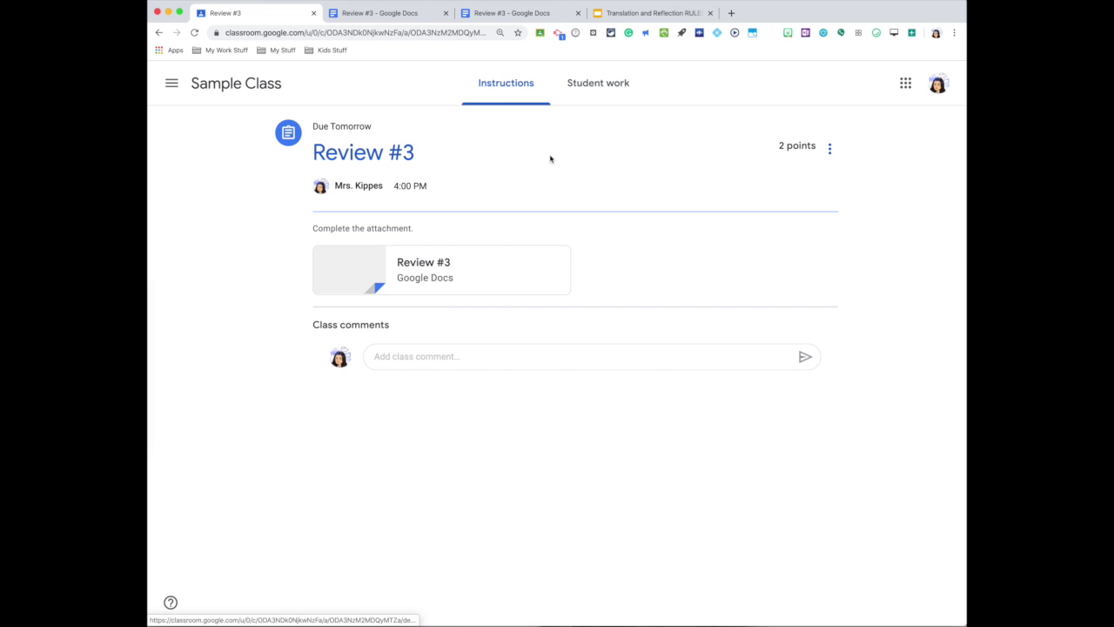
{"action": "left_click", "coordinate": [502, 270]}
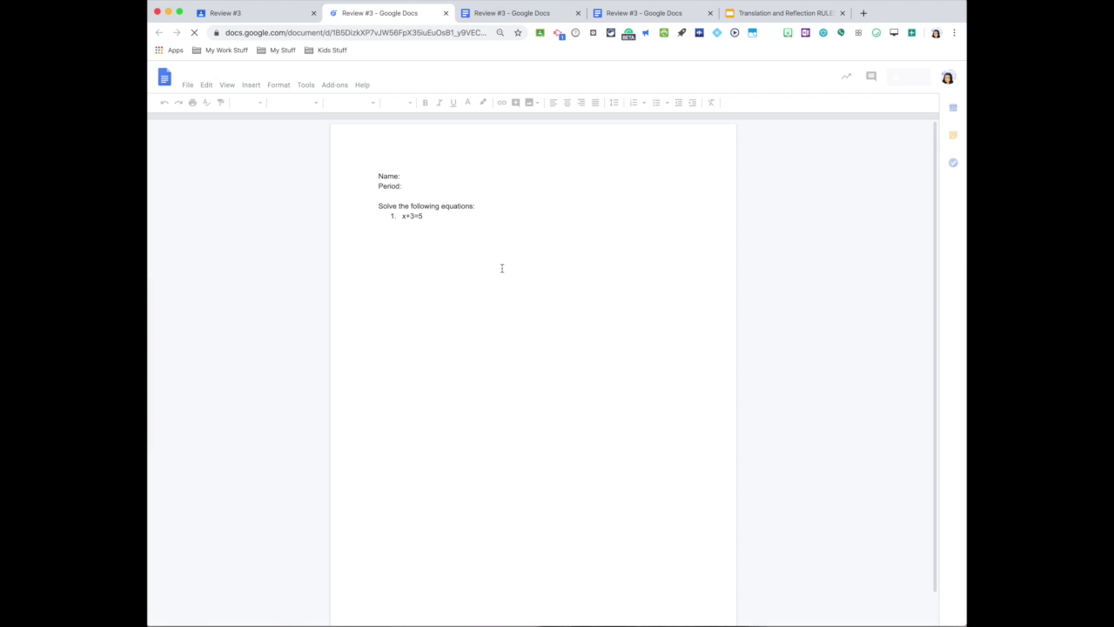
{"action": "left_click", "coordinate": [268, 13]}
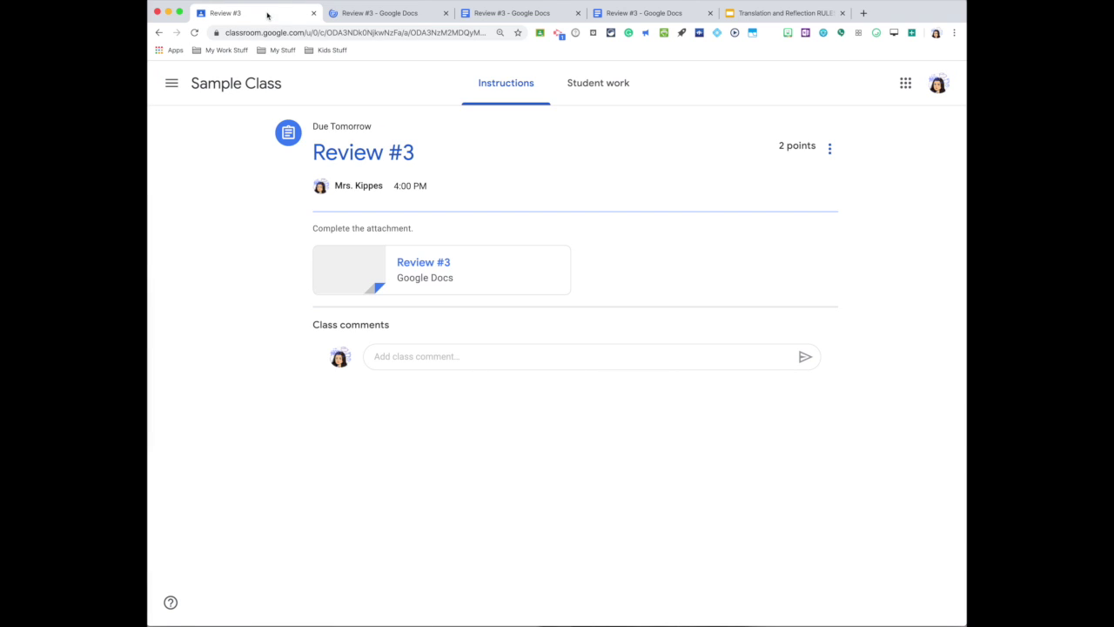
{"action": "left_click", "coordinate": [580, 84]}
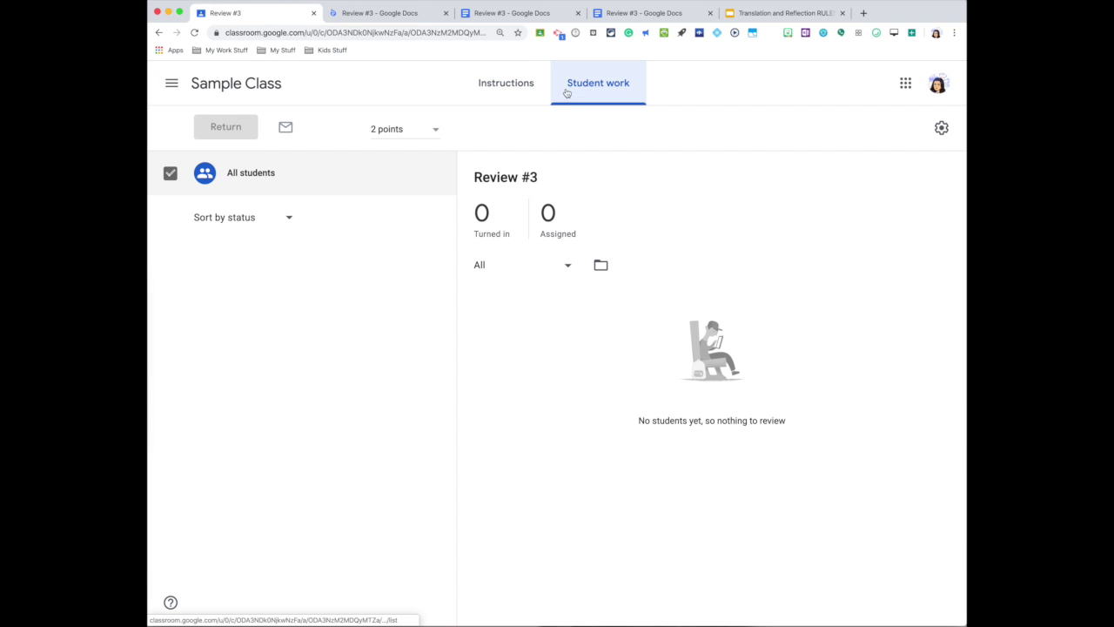